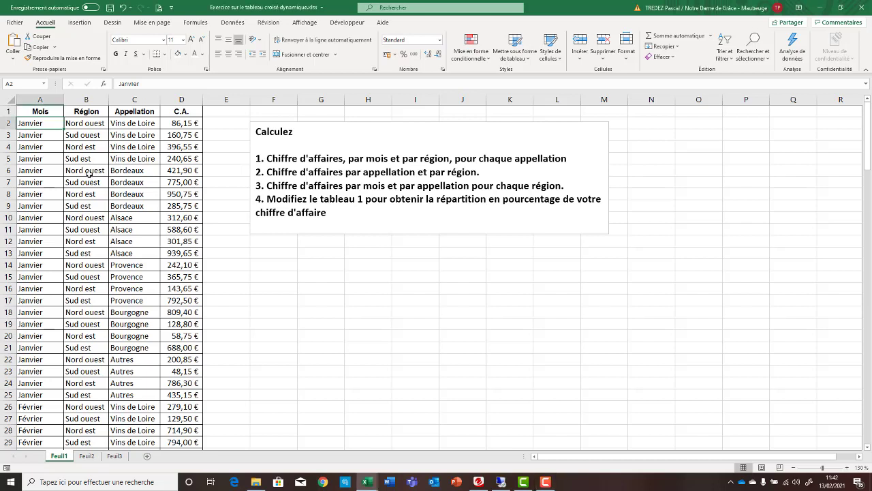
Format the sales data in A1:D145 as a table with headers, using the first orange style in the medium group.
left_click(90, 171)
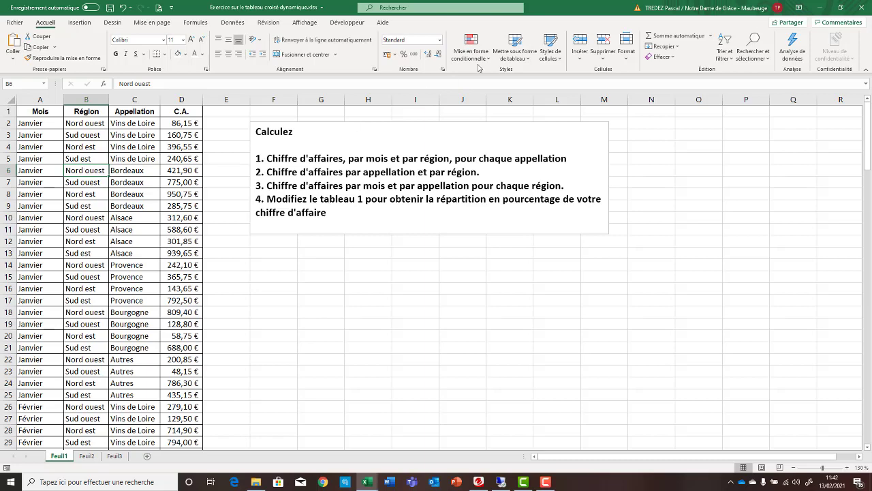
left_click(517, 57)
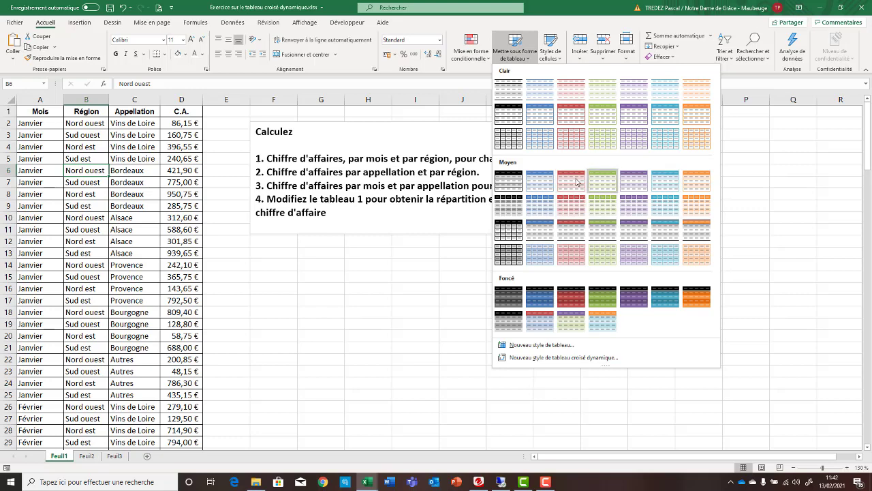
left_click(697, 182)
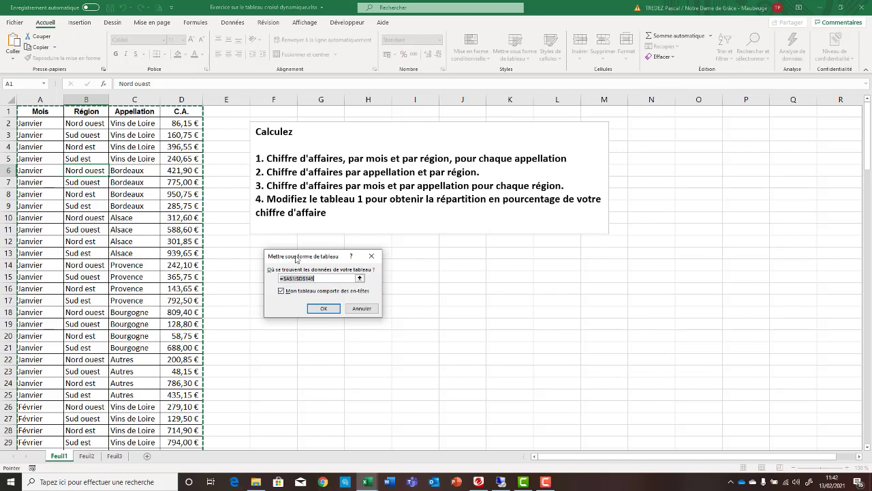
left_click_drag(306, 256, 335, 191)
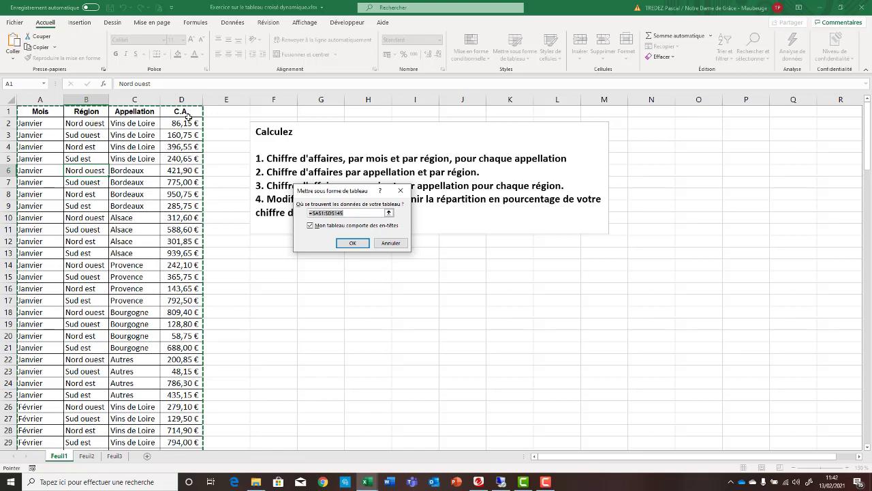
left_click(354, 243)
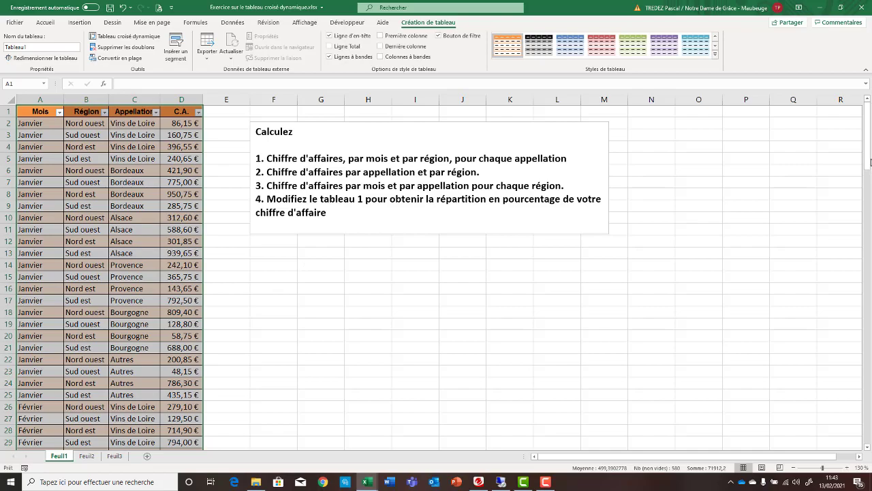
Start a new record directly below the table's last row by entering Juin in the Mois column.
left_click_drag(870, 162, 867, 458)
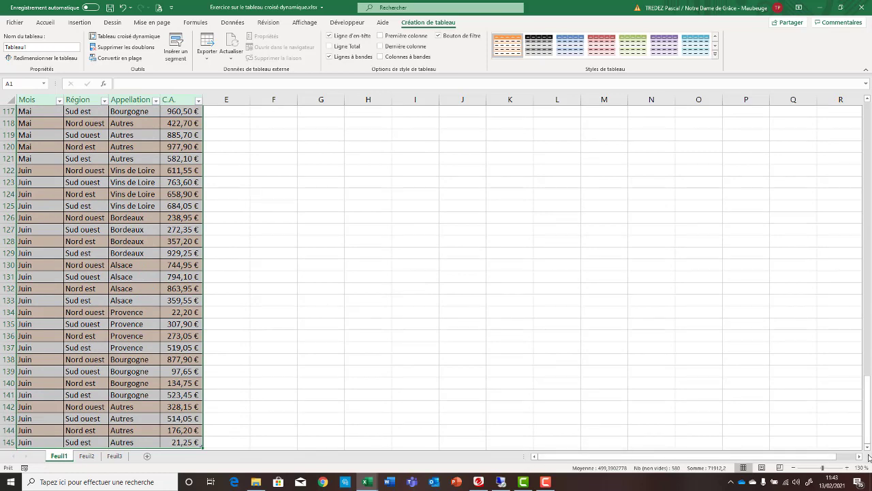
scroll(869, 449, "down", 1)
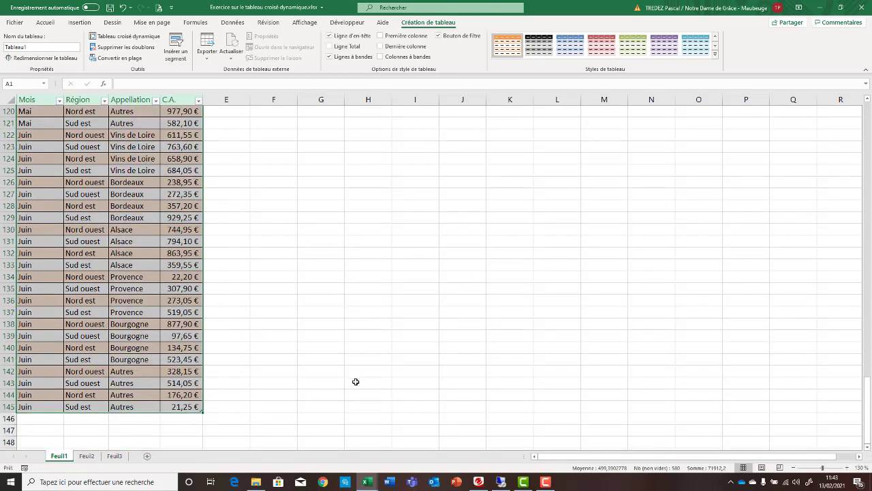
left_click(122, 333)
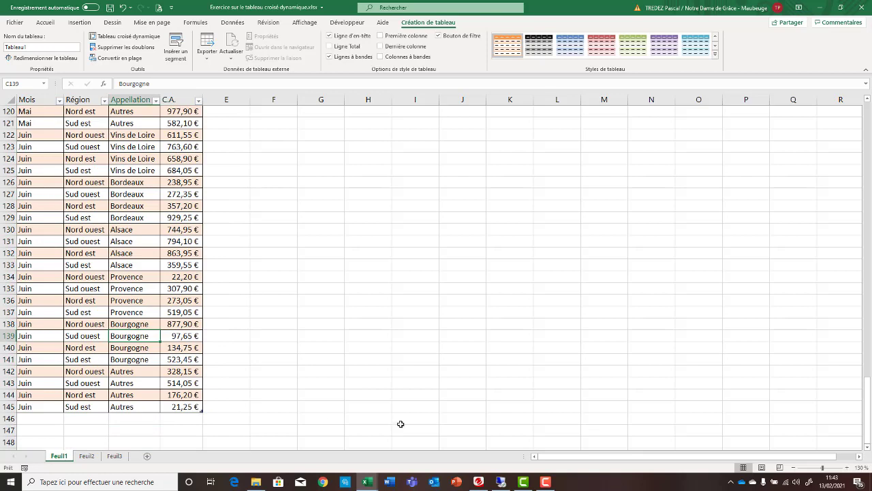
left_click(847, 467)
left_click(847, 468)
left_click(847, 467)
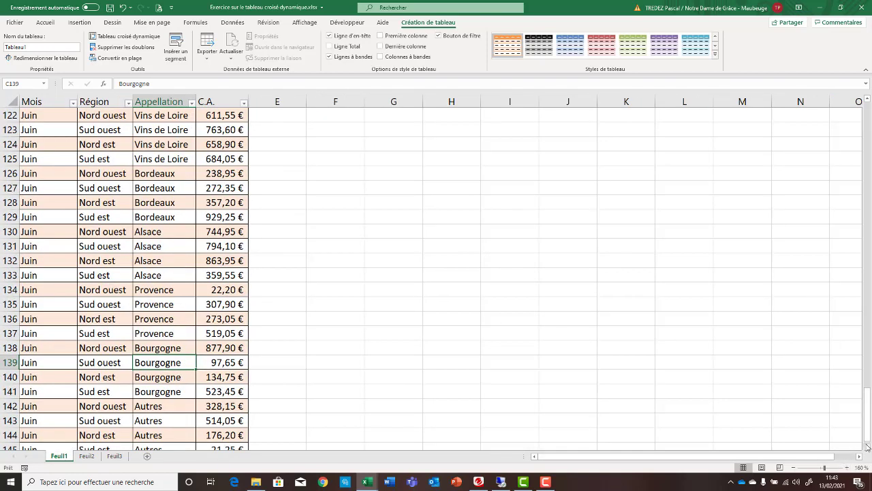
scroll(867, 447, "down", 2)
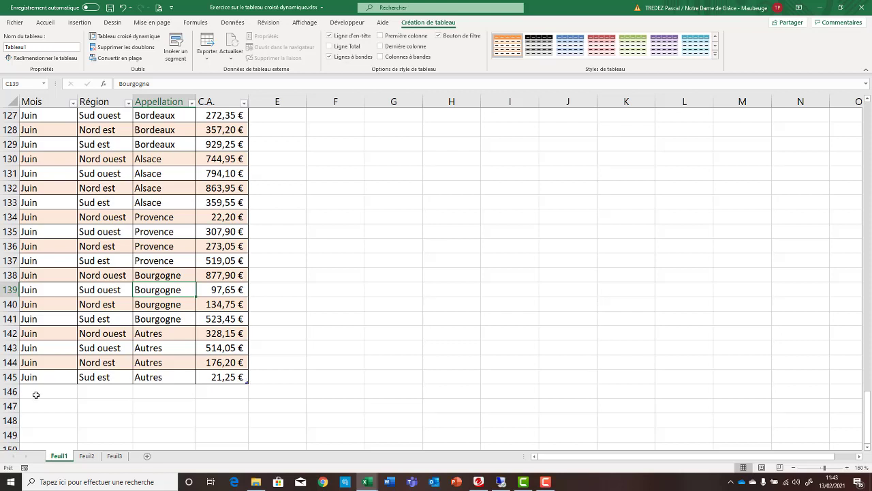
left_click(36, 394)
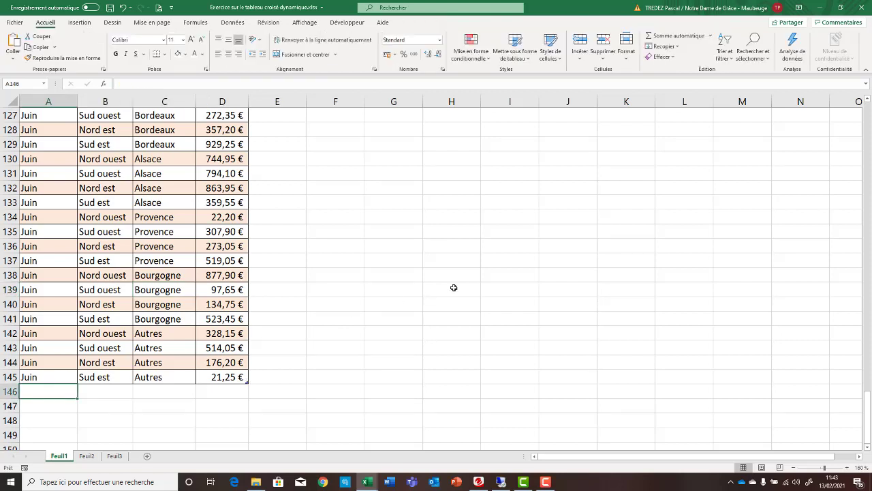
type("J")
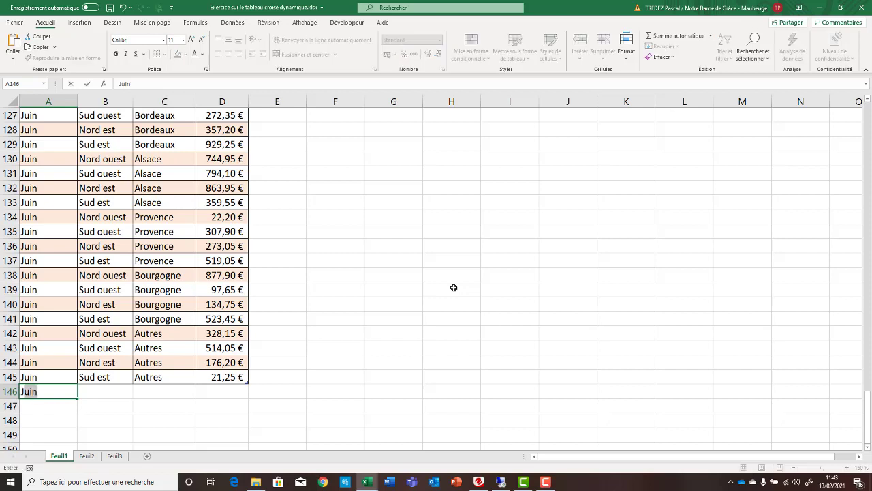
type("uin")
left_click(95, 390)
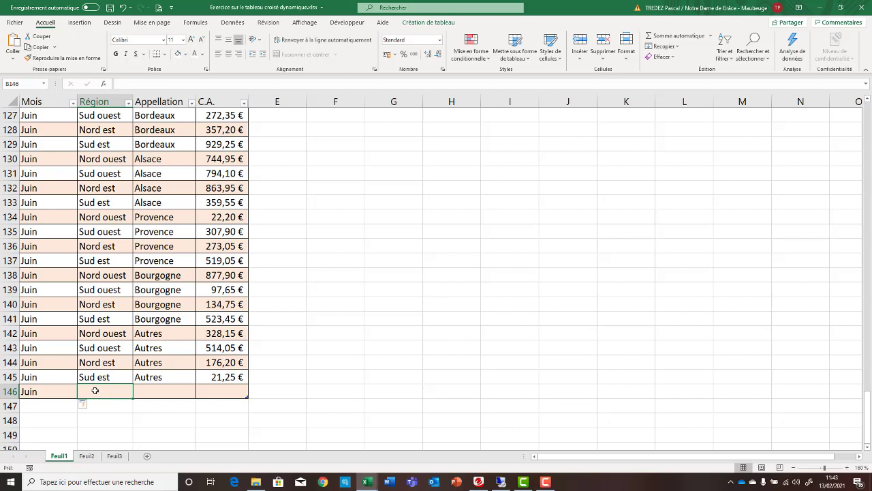
Complete the new Juin record with region Nord est, appellation Bourgogne and a C.A. of 60.
type("Nor")
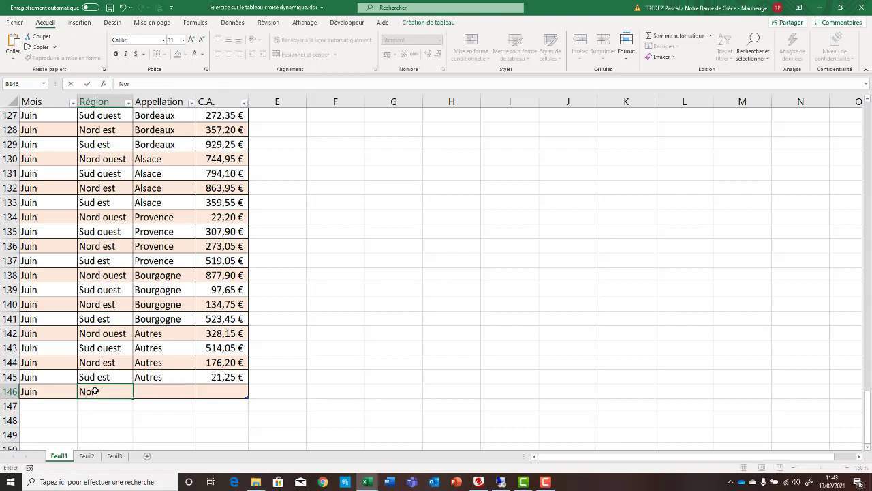
type("d est")
key("Tab")
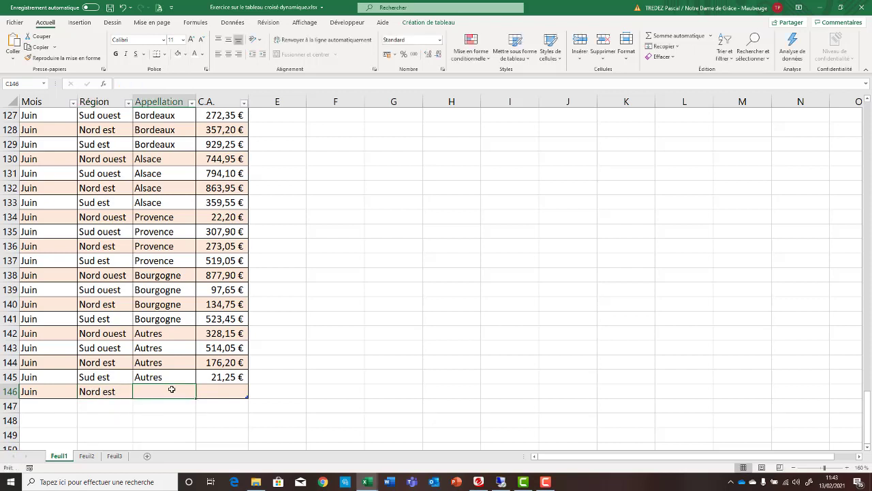
type("Bourgo")
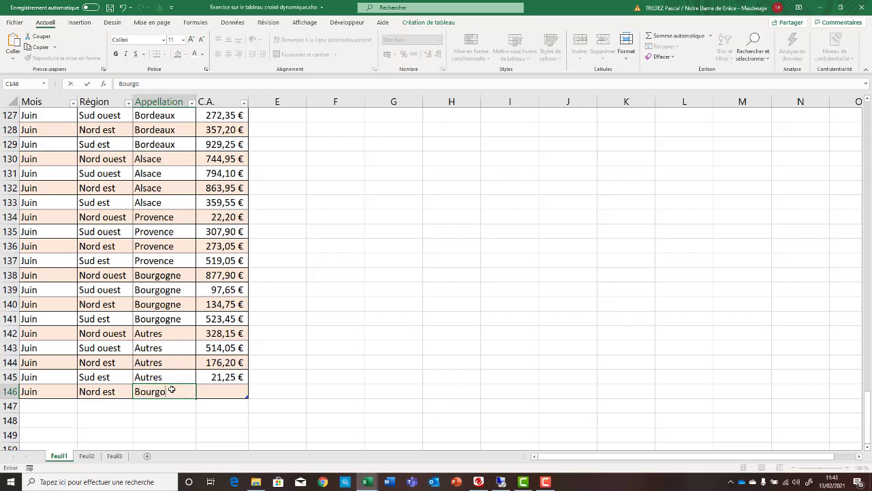
type("ngne")
left_click(224, 390)
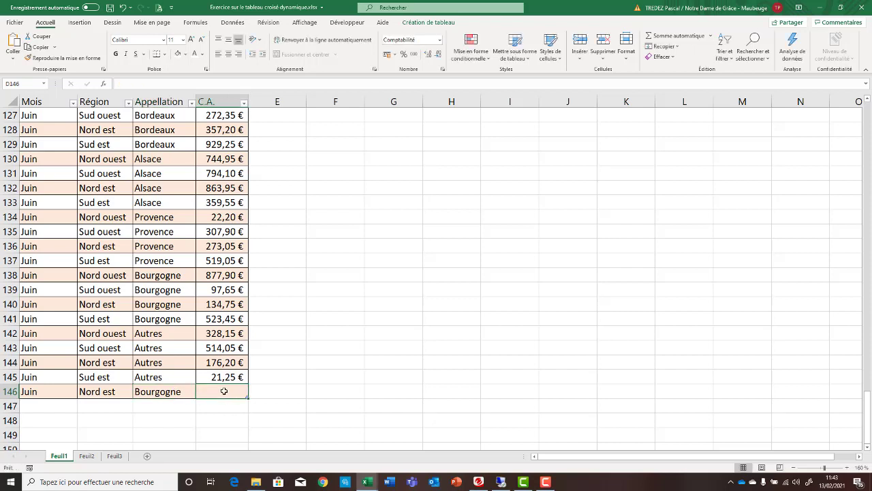
type("60")
key("Return")
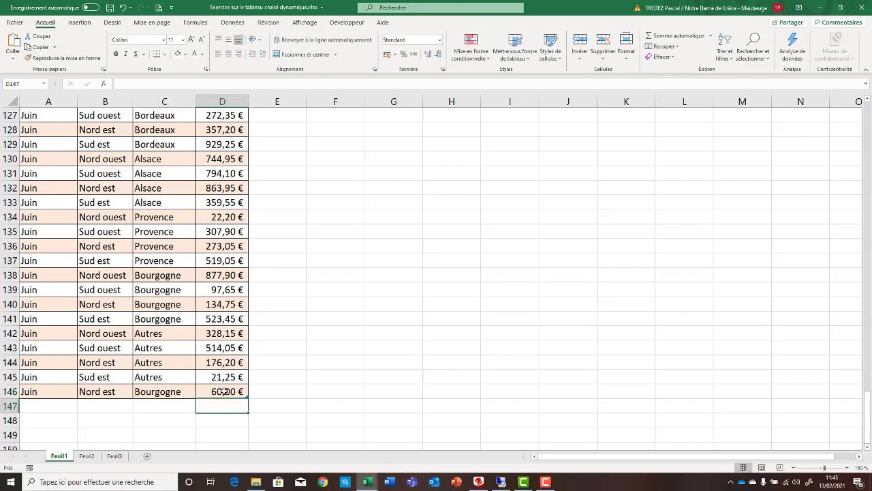
left_click(208, 389)
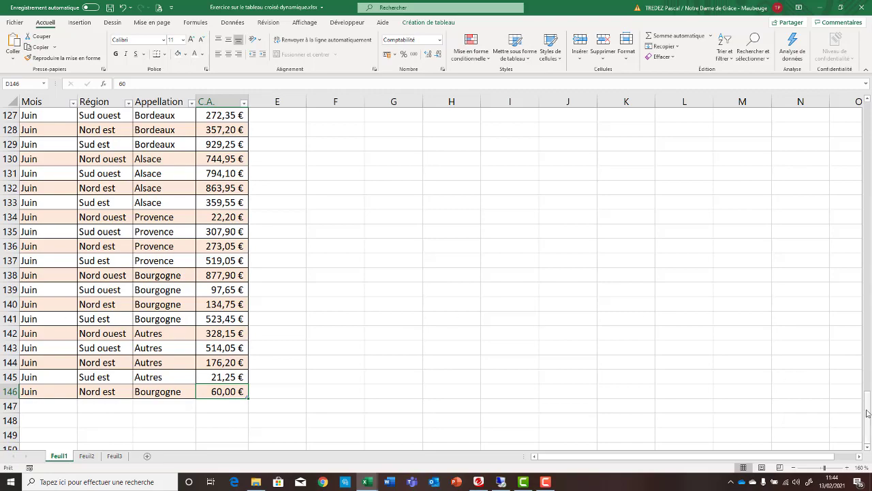
Create a pivot table from Tableau1 on a new worksheet.
left_click_drag(868, 413, 870, 123)
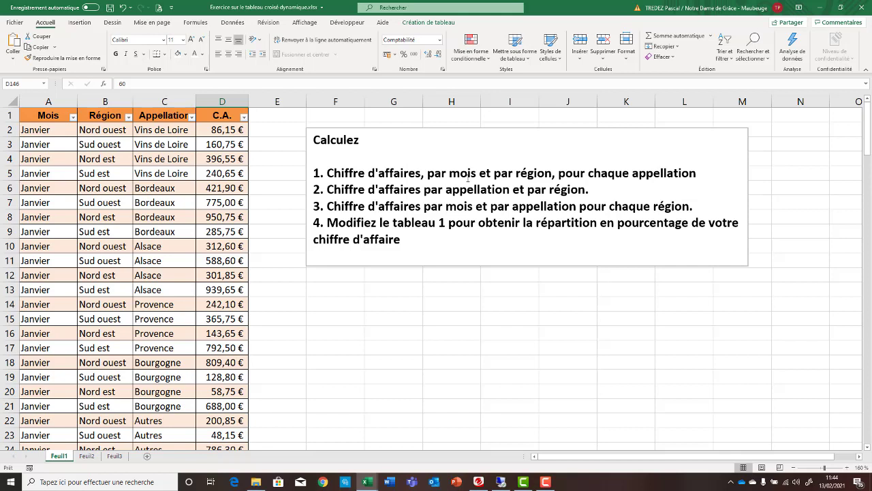
left_click(116, 203)
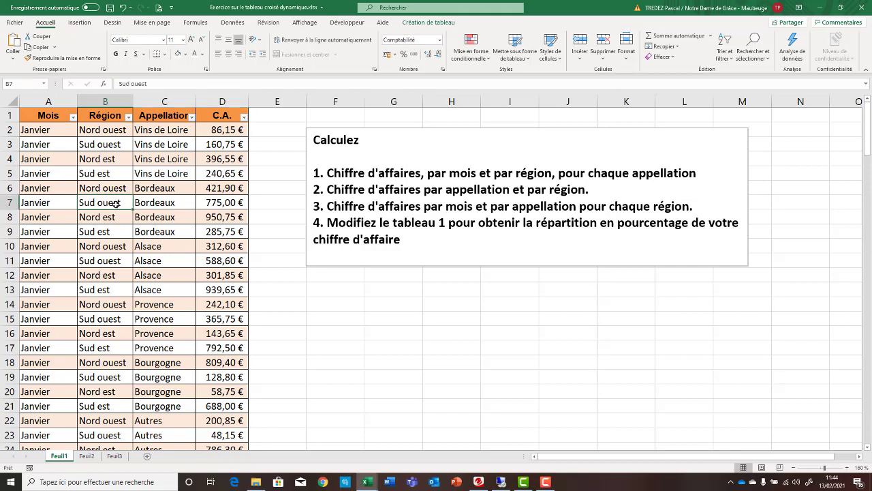
left_click(80, 23)
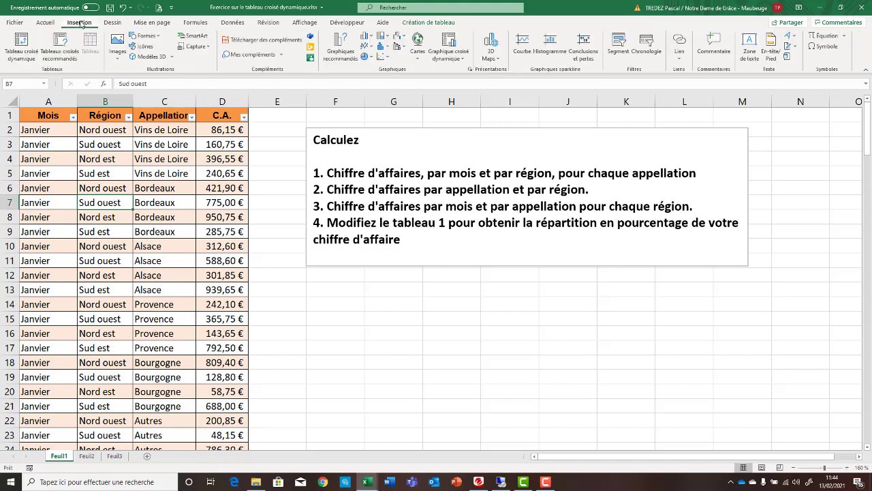
left_click(22, 49)
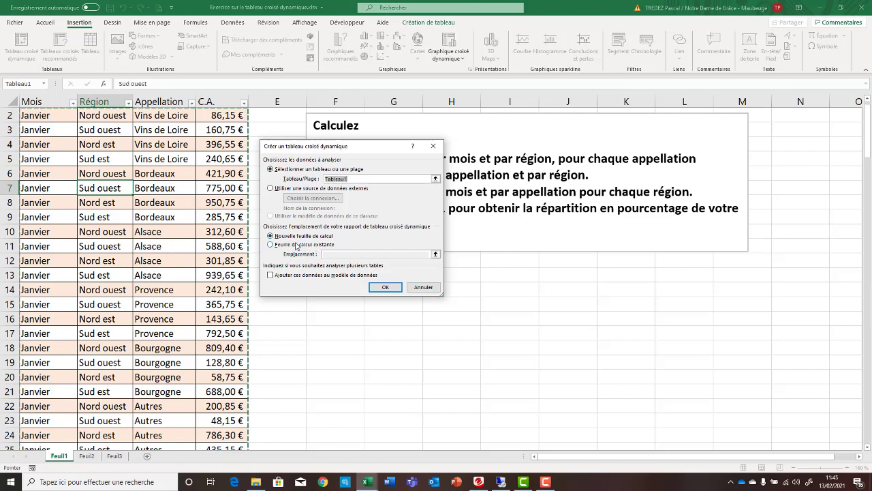
left_click(386, 287)
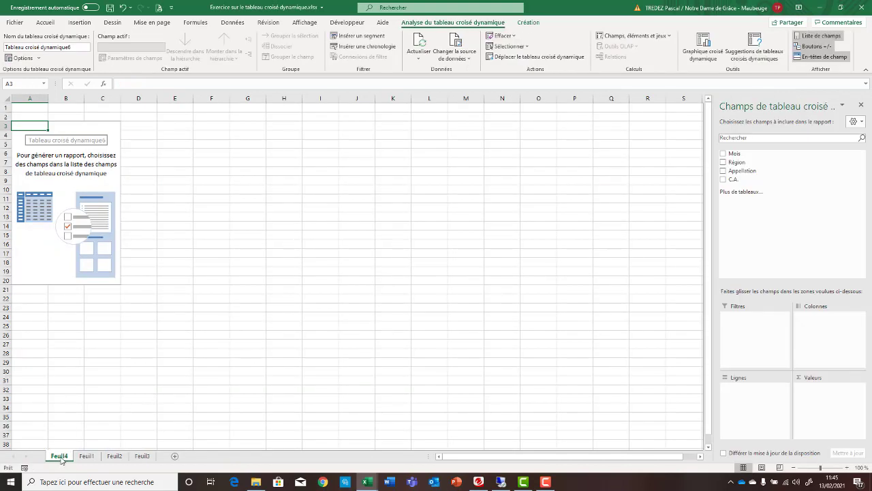
Rename the new pivot table worksheet as TCd1.
double_click(60, 456)
type("T")
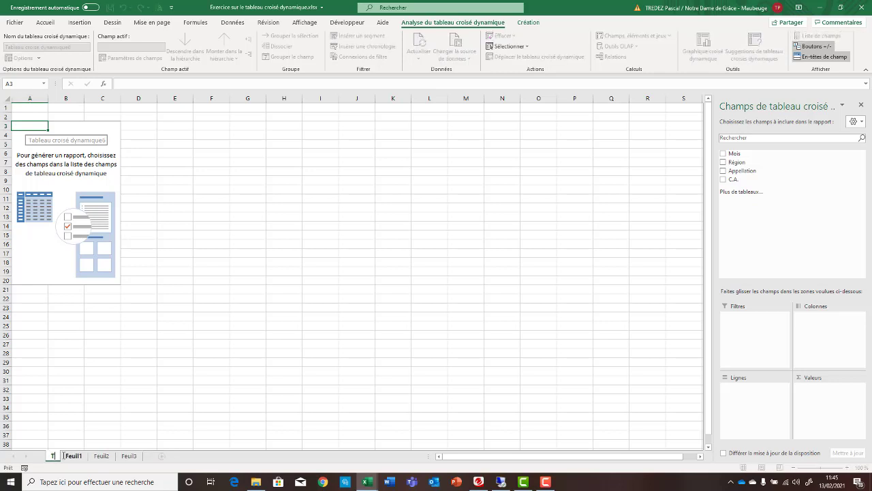
type("Cd1")
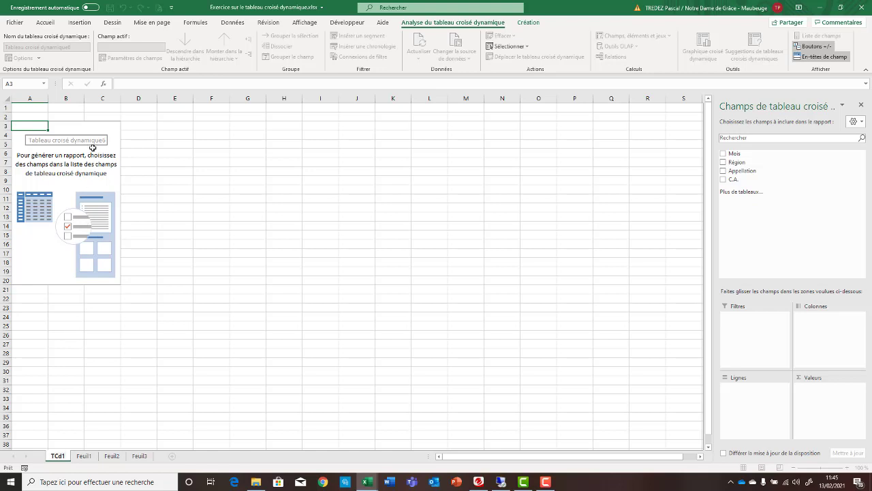
key("Return")
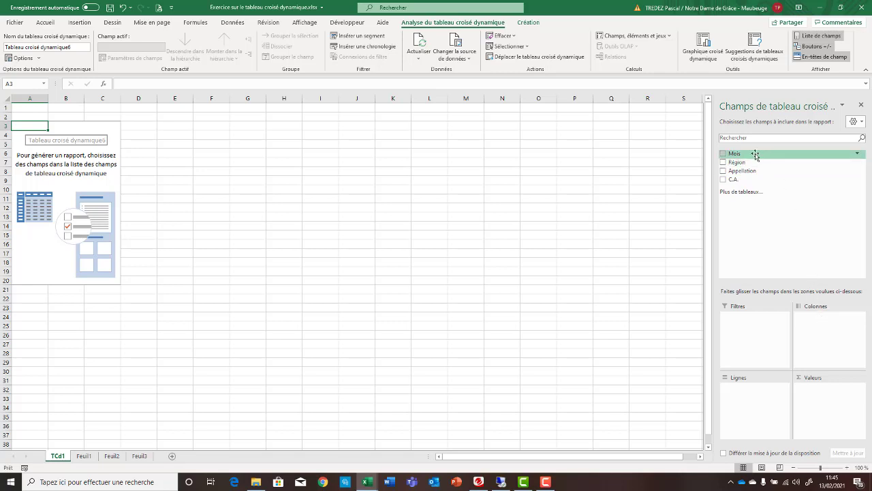
Lay out the pivot table with Mois as row labels and C.A. as the summed value field.
left_click_drag(753, 158, 814, 327)
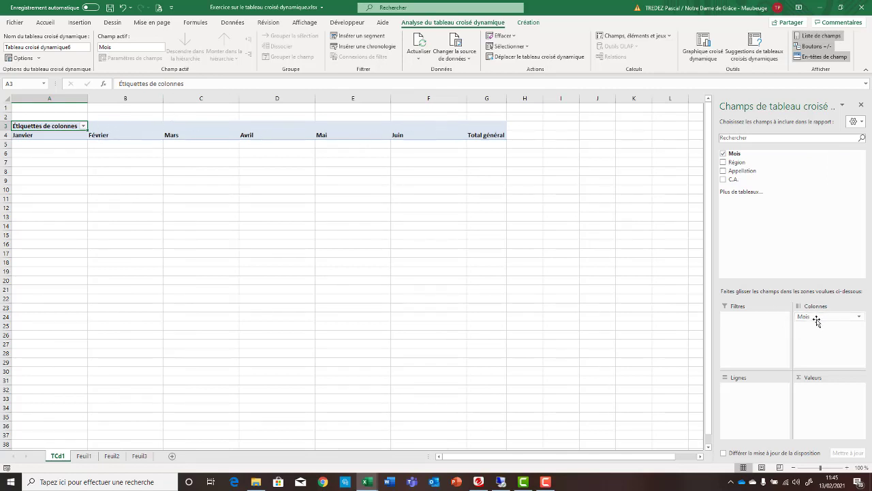
left_click_drag(817, 321, 749, 402)
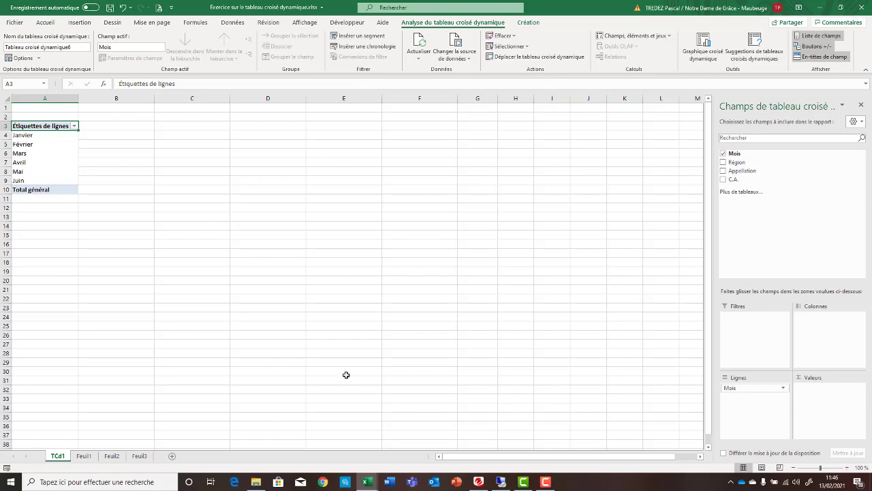
left_click(82, 456)
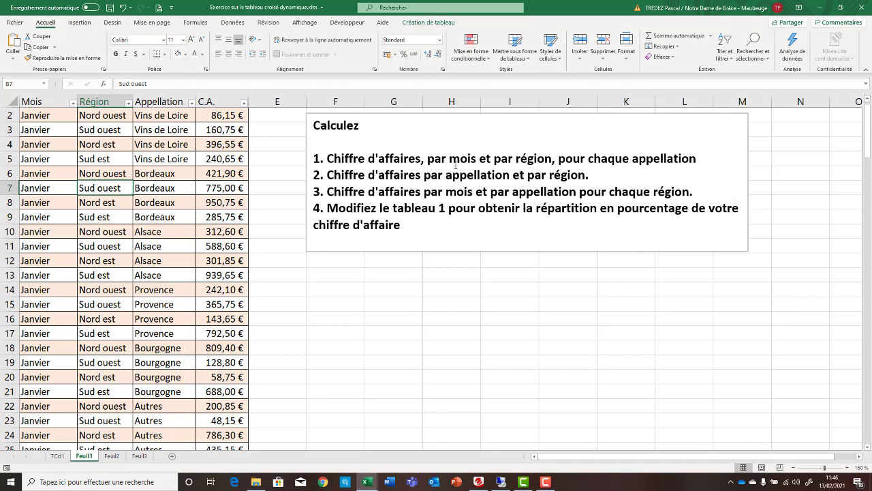
left_click(60, 457)
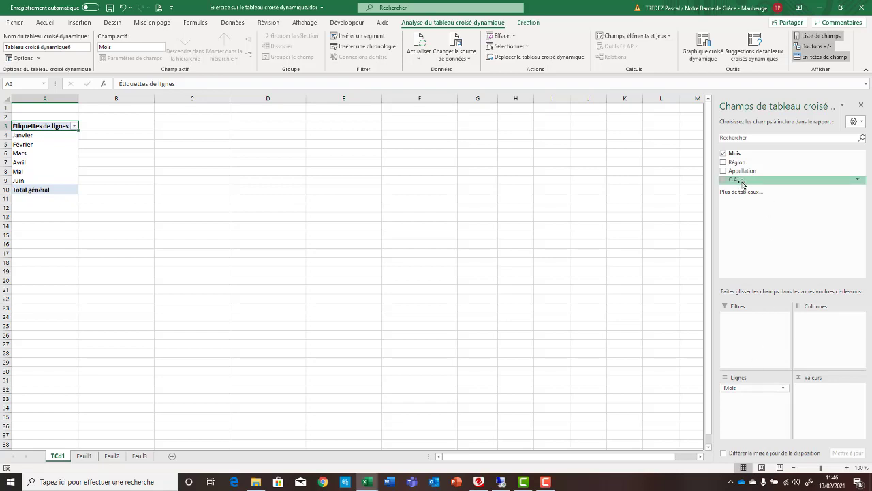
left_click_drag(744, 182, 829, 394)
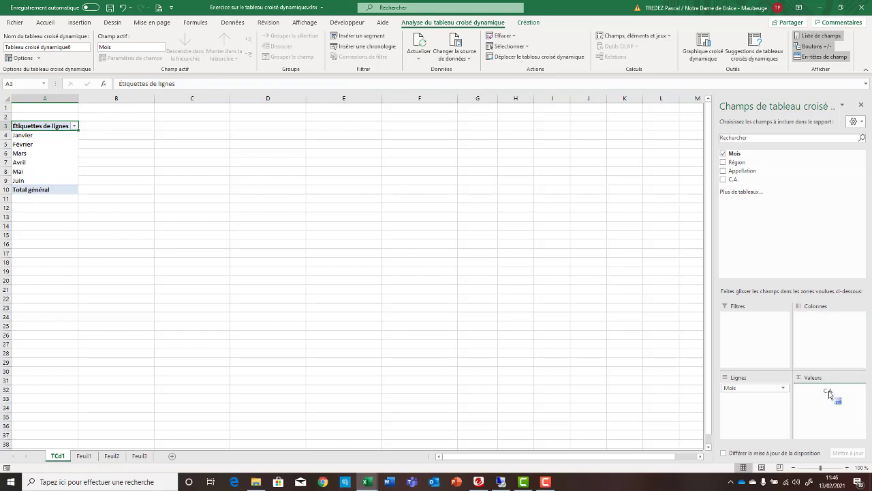
left_click_drag(829, 394, 828, 391)
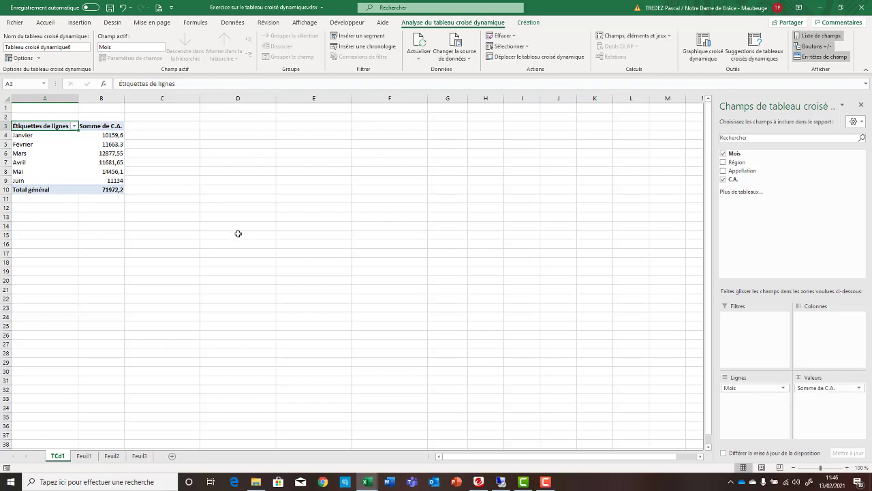
Format the summed C.A. values in the TCd1 pivot table as Monétaire with 2 decimals and the € symbol.
left_click(824, 387)
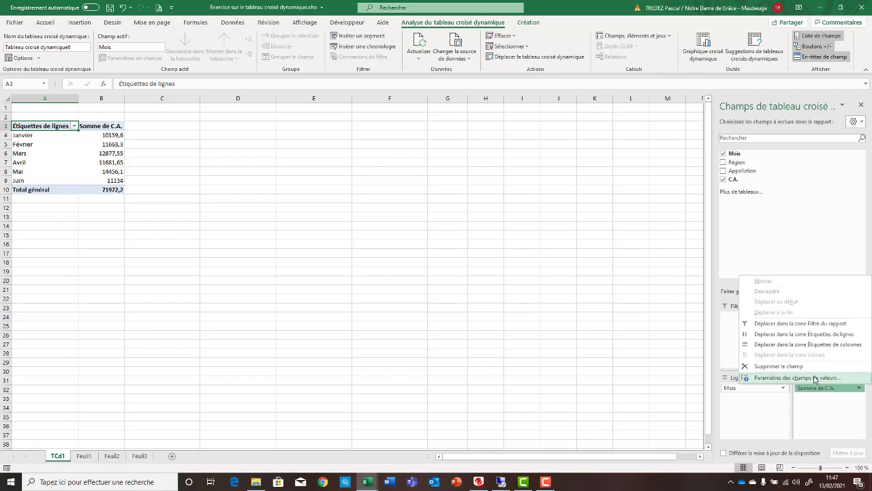
left_click(811, 378)
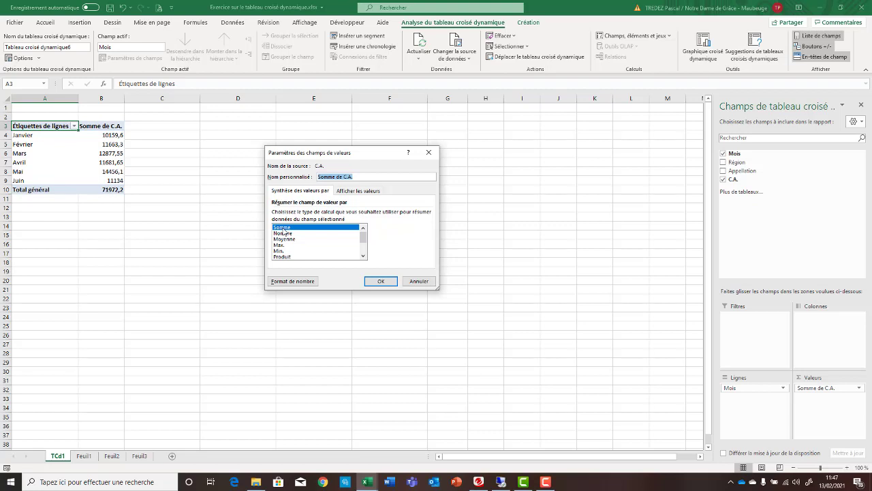
left_click(290, 281)
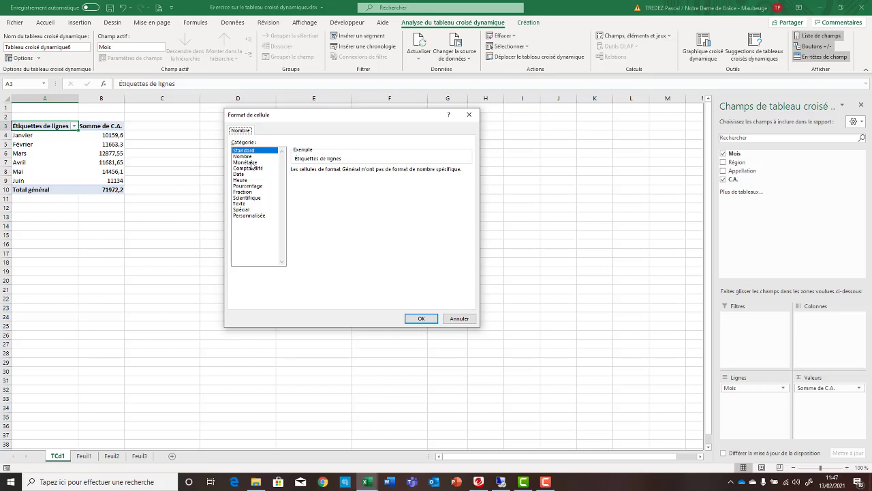
left_click(256, 162)
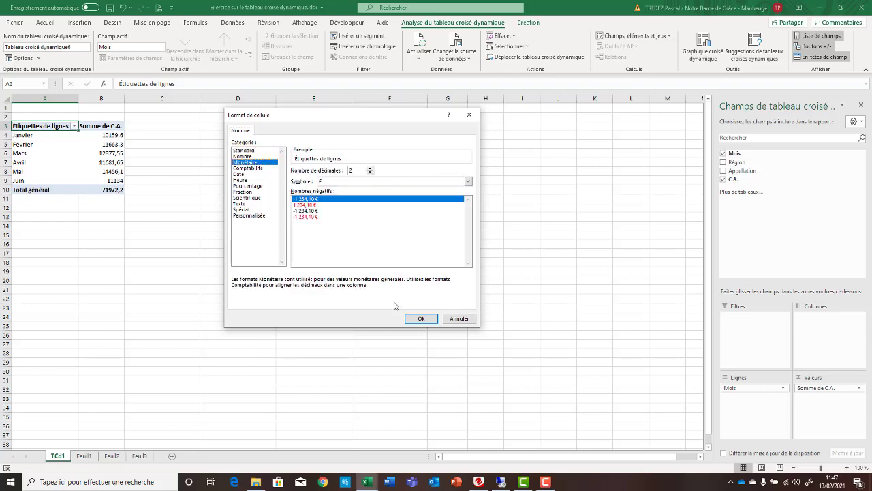
left_click(422, 319)
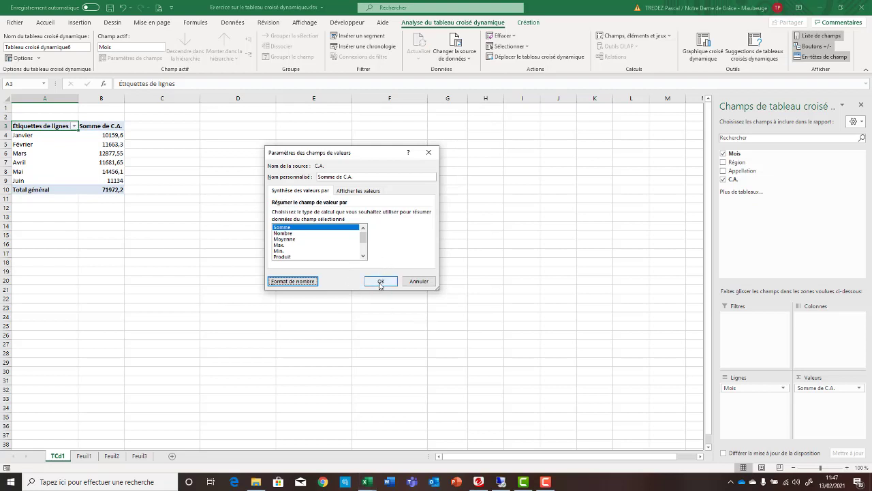
left_click(382, 280)
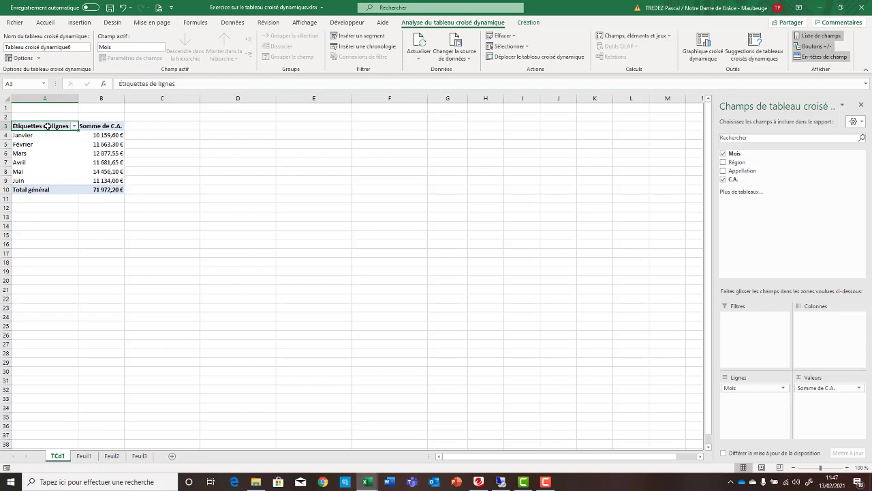
Rename the pivot table's row label header as Mois and its value header as CA total.
type("Mois")
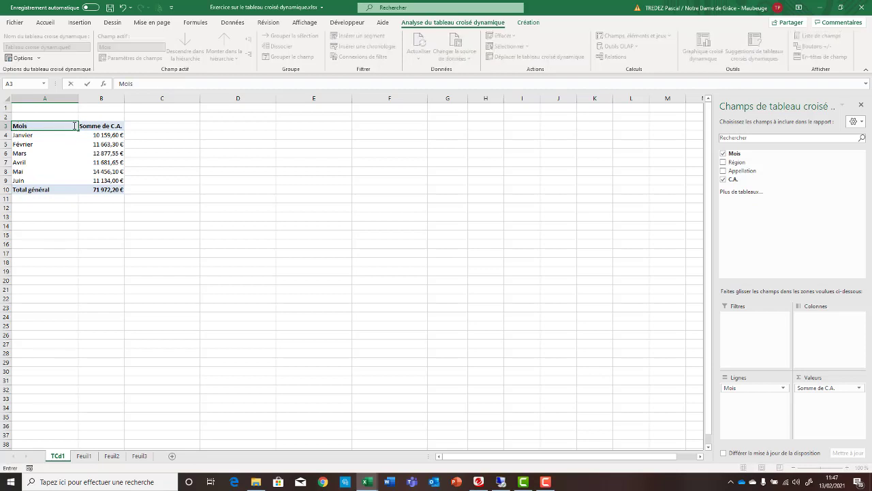
left_click(104, 127)
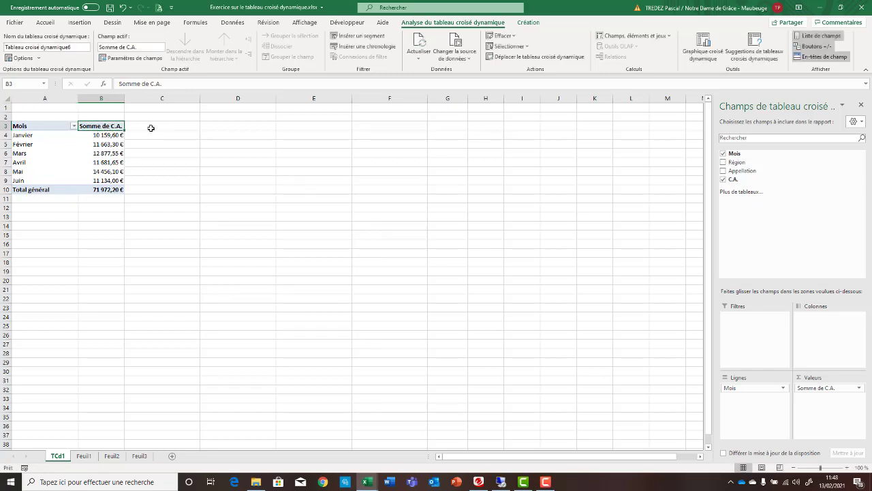
type("CA")
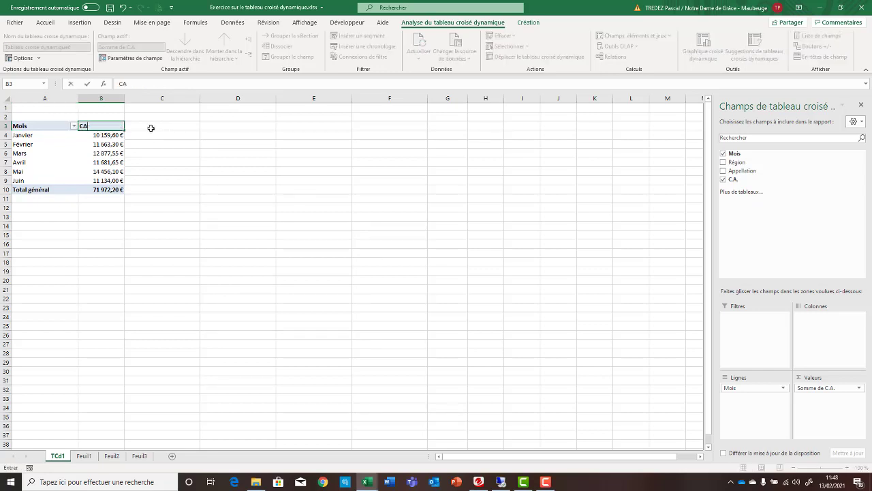
type(" total")
left_click(96, 162)
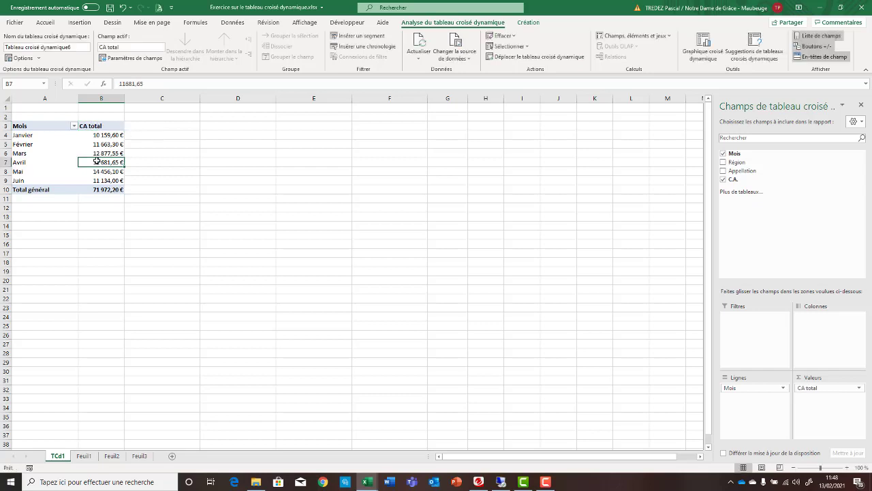
Center the CA total header horizontally, and center the Mois header both vertically and horizontally.
left_click(97, 127)
left_click(42, 24)
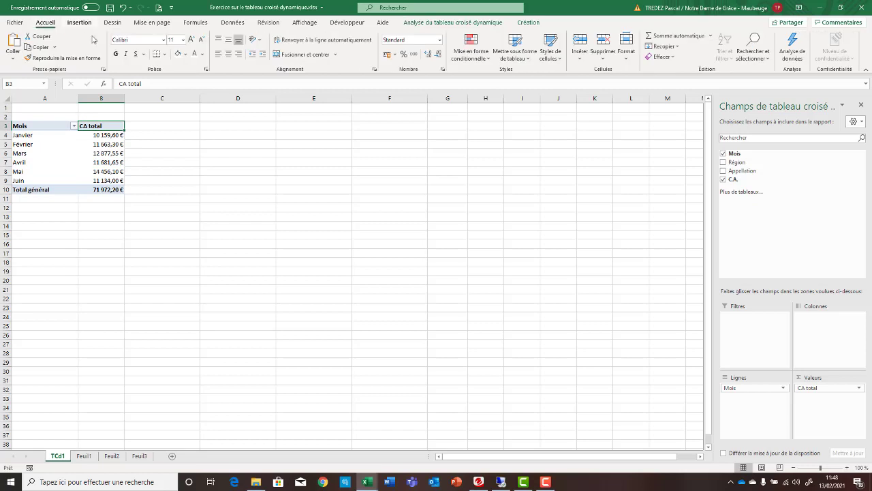
left_click(229, 56)
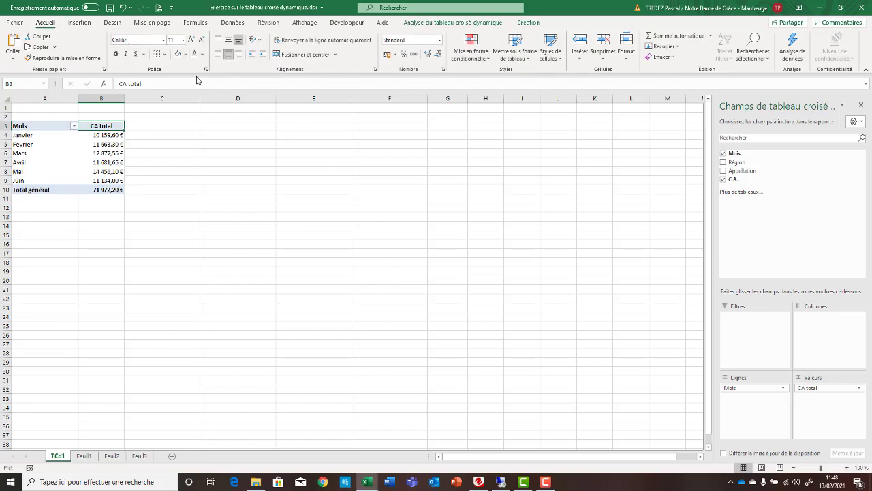
left_click(58, 124)
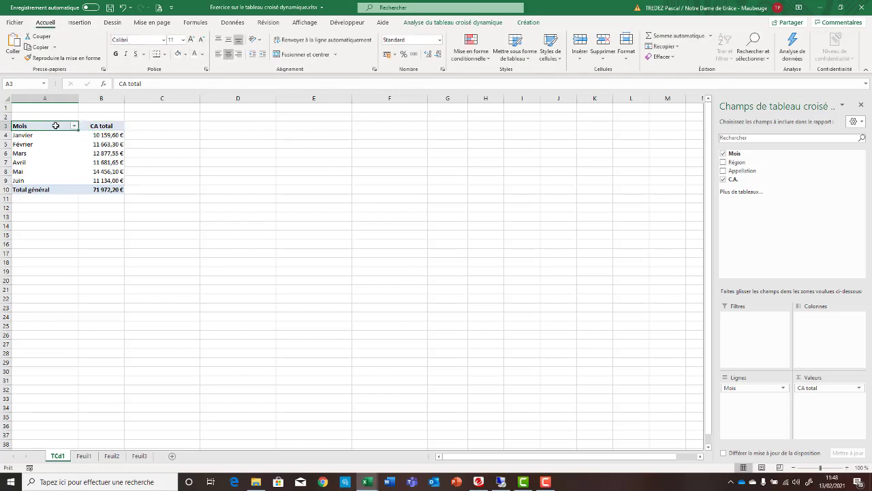
left_click(229, 39)
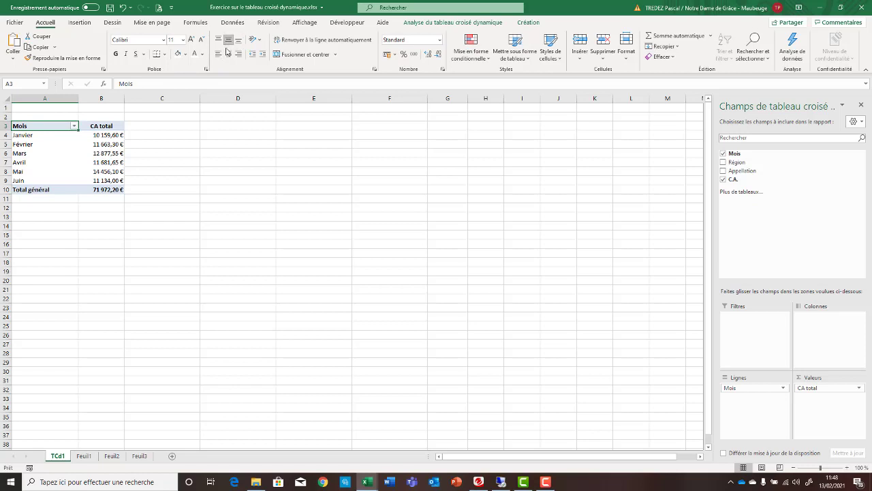
left_click(228, 54)
mouse_move(108, 155)
Create a second pivot table from Tableau1 on the existing Feuil1 worksheet at cell F13.
left_click(84, 456)
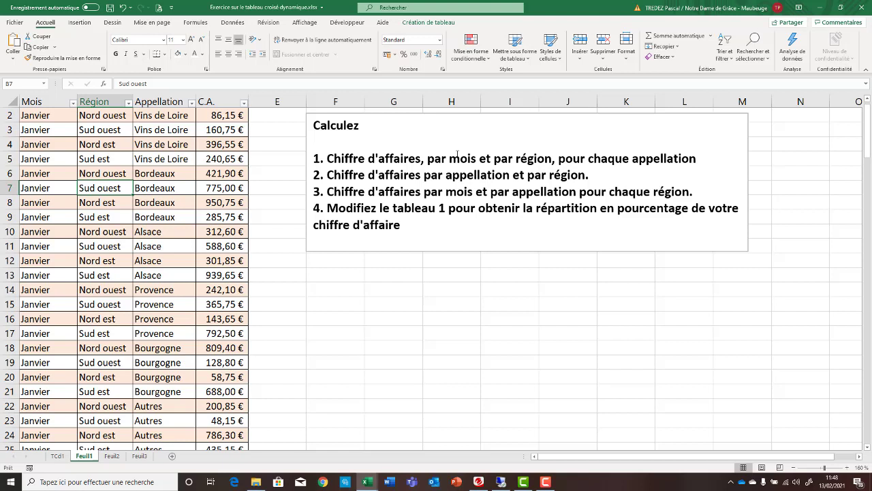
left_click(342, 276)
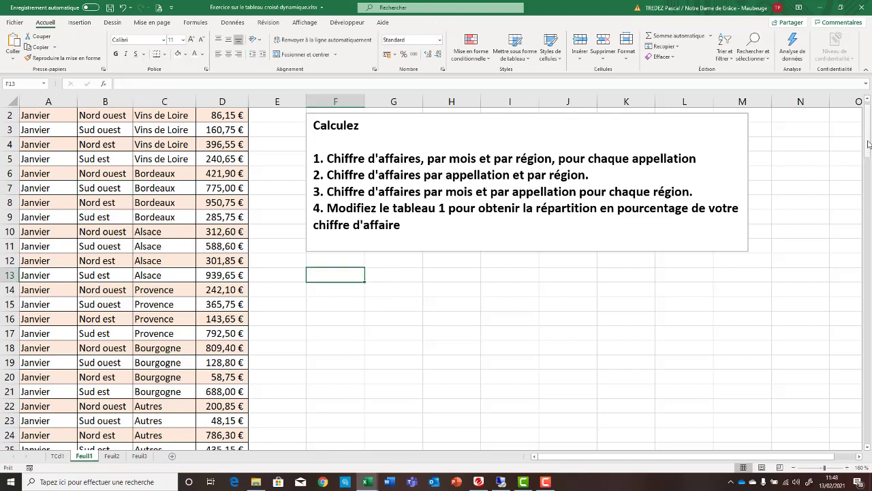
scroll(829, 140, "up", 1)
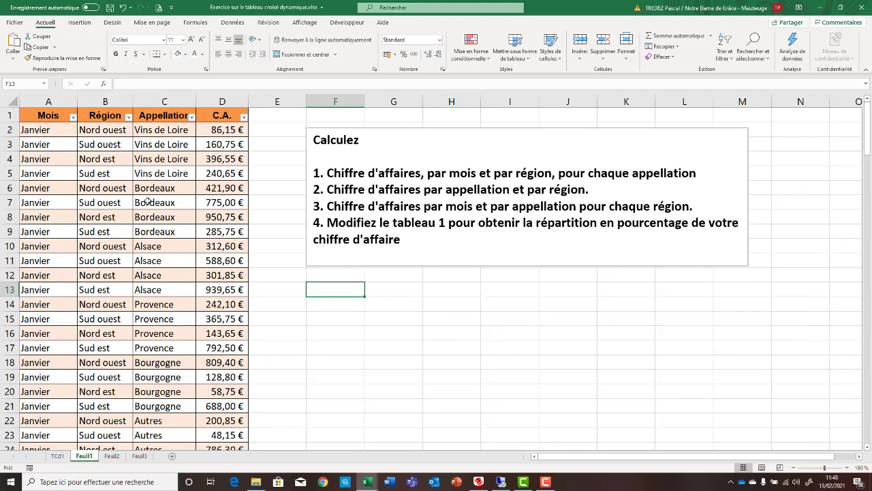
left_click(117, 186)
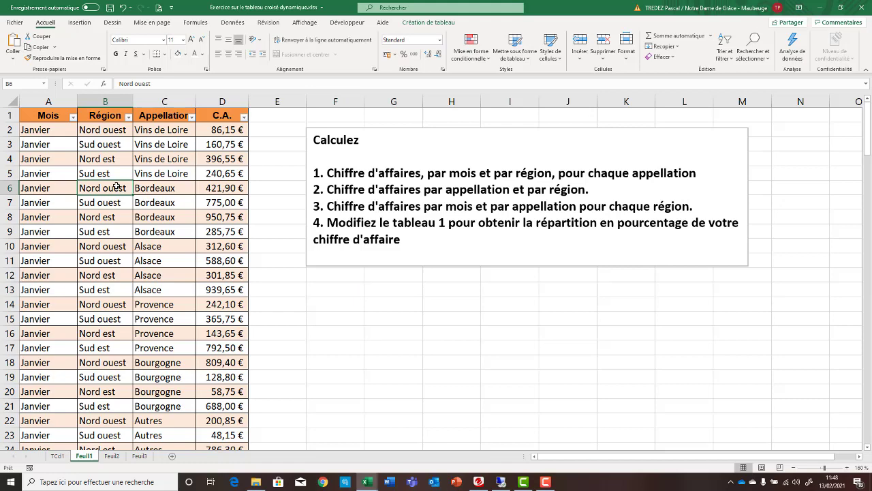
left_click(79, 24)
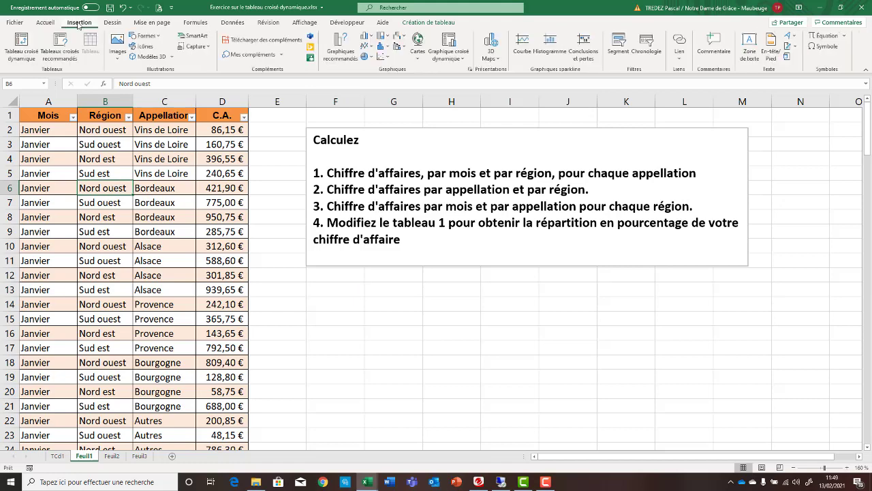
left_click(27, 54)
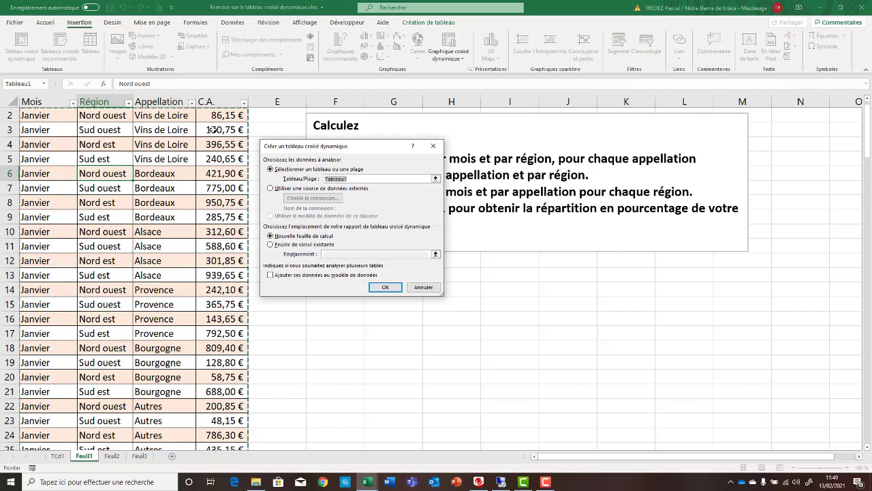
left_click(271, 245)
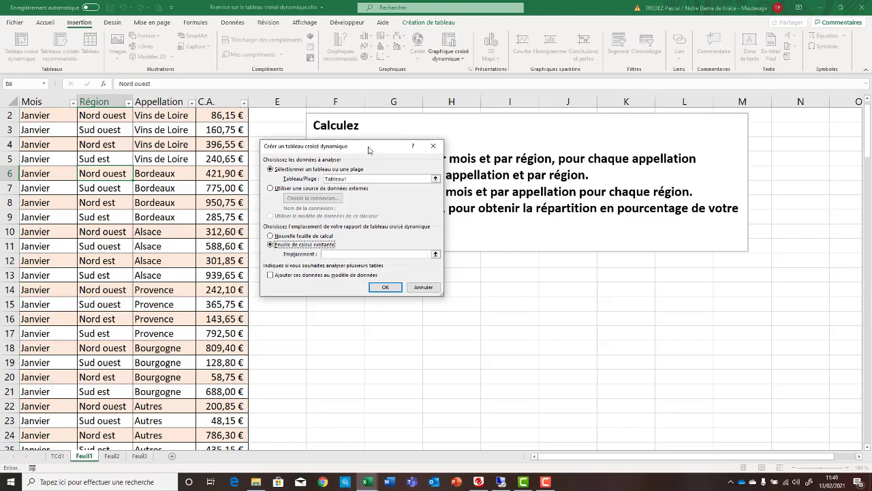
left_click_drag(353, 147, 162, 153)
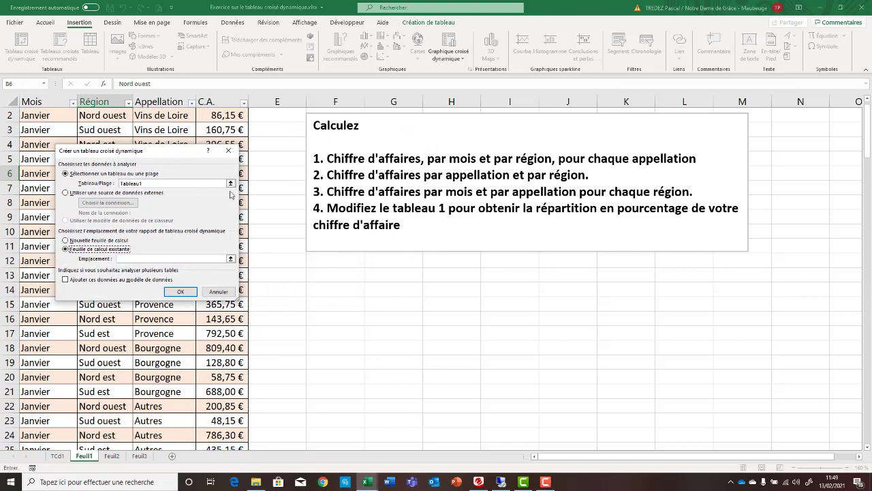
left_click(332, 273)
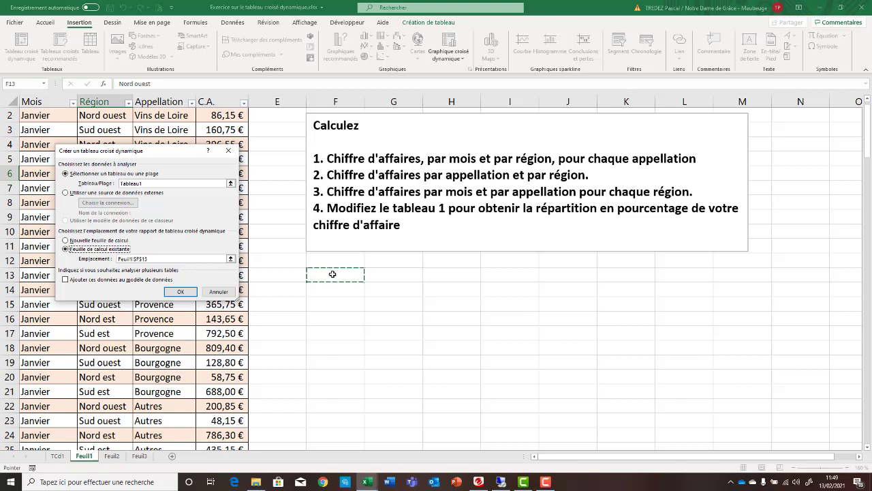
left_click(178, 292)
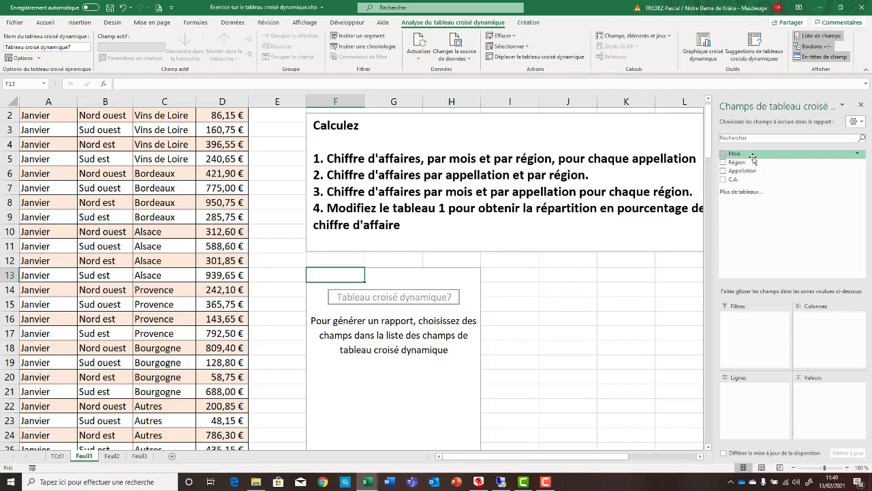
Lay out the new pivot table with Mois, Région and Appellation as nested row labels and C.A. as the summed value.
left_click_drag(753, 159, 746, 393)
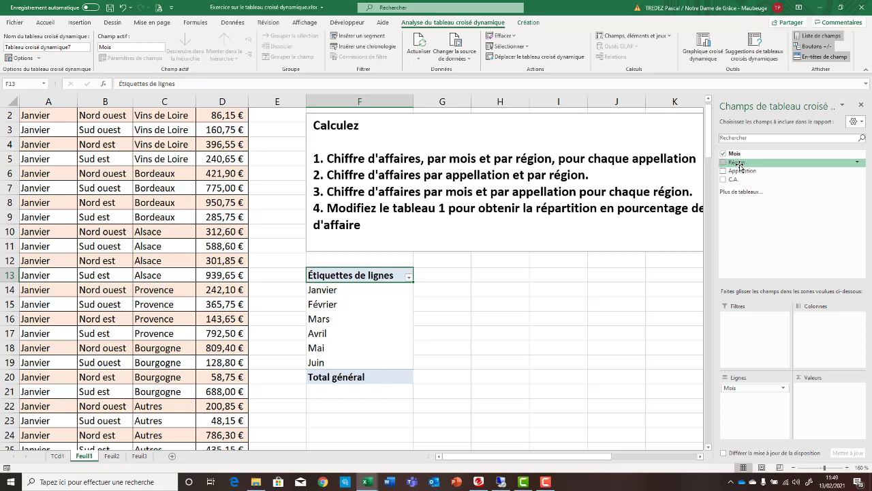
left_click_drag(740, 165, 749, 399)
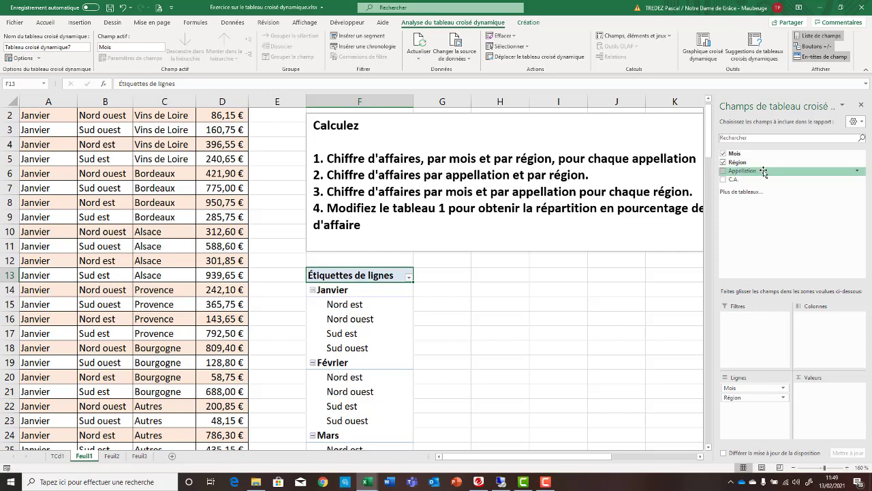
left_click_drag(764, 173, 744, 410)
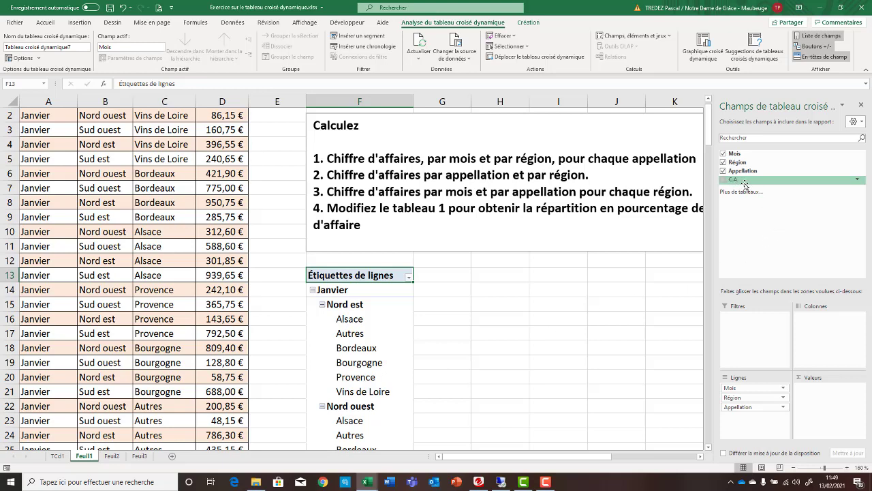
left_click_drag(745, 184, 818, 406)
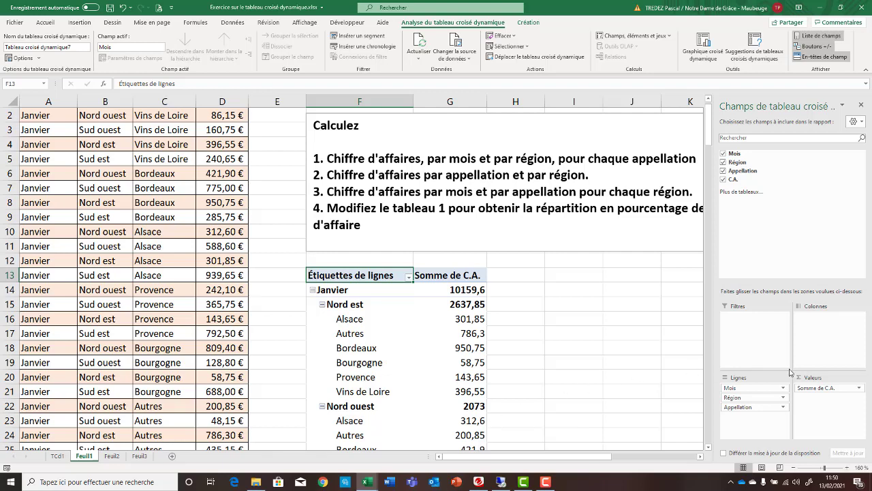
left_click(806, 387)
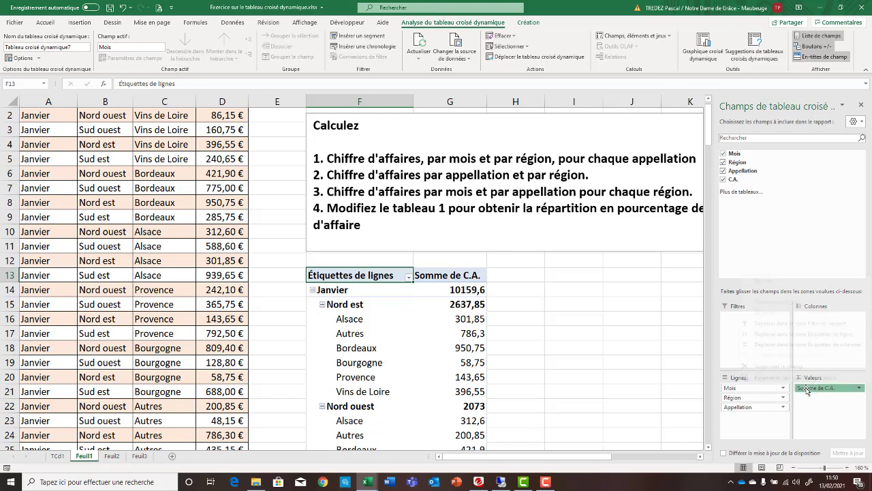
left_click(804, 378)
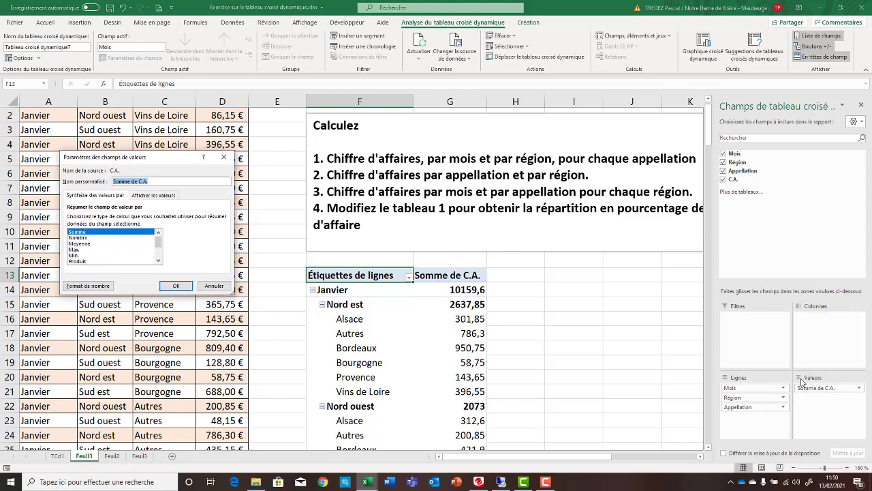
left_click(217, 289)
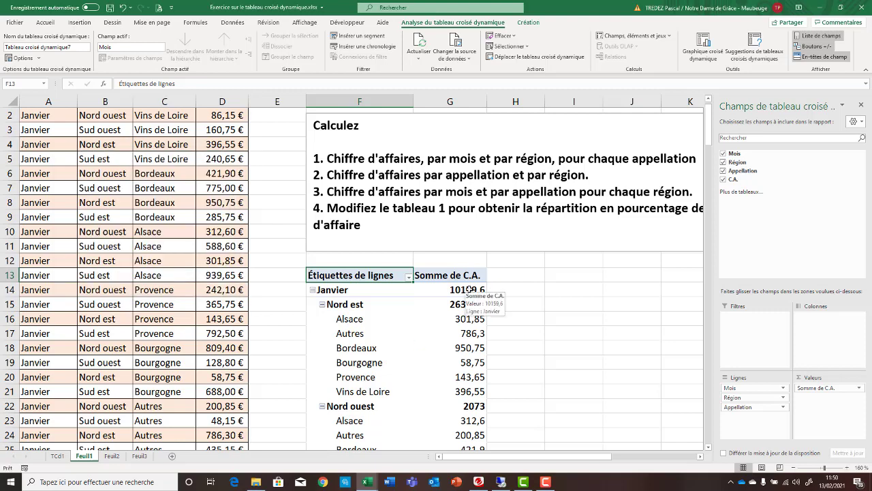
Format the Somme de C.A. values in the pivot table as Monétaire with two decimals and the € symbol.
left_click(469, 289)
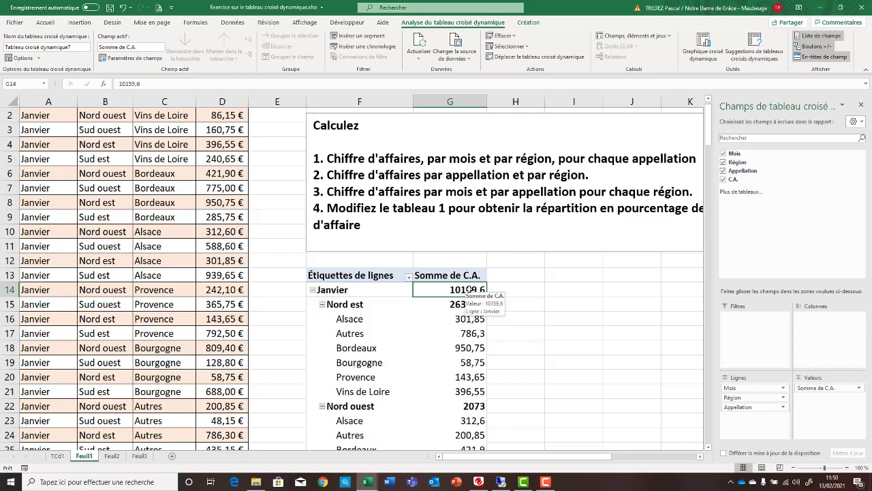
right_click(470, 291)
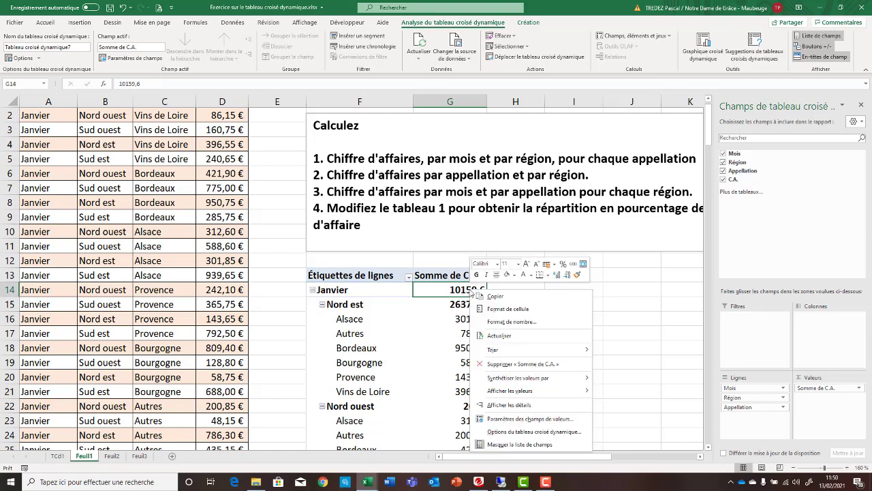
left_click(504, 321)
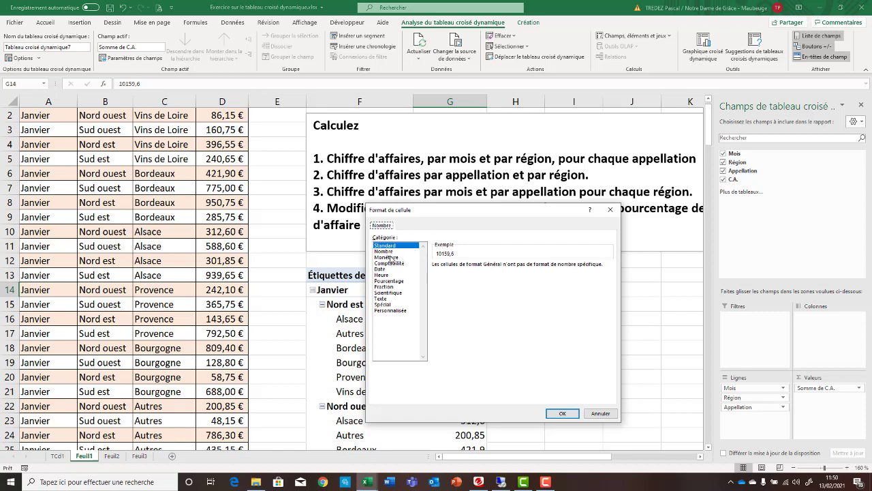
left_click(386, 257)
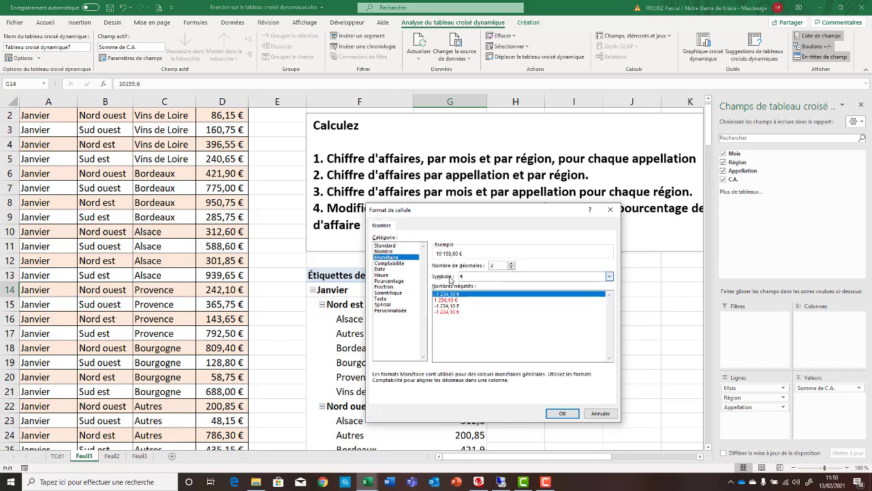
left_click(562, 413)
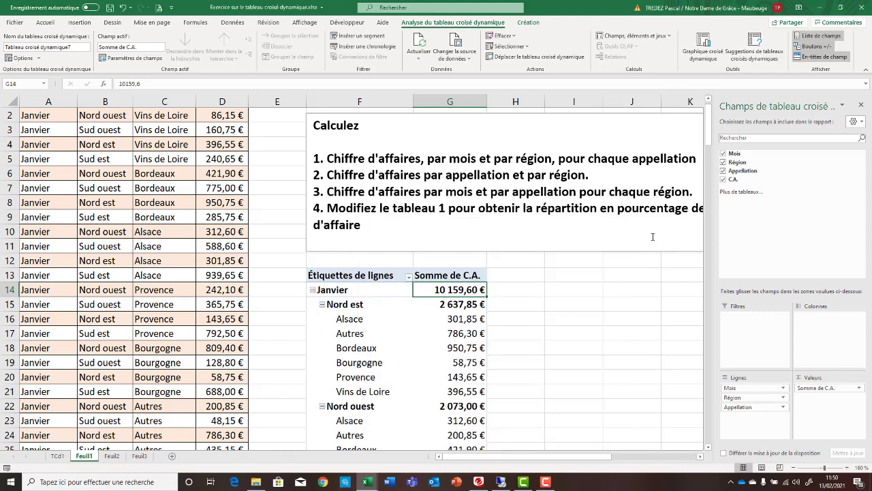
Add the C.A. field a second time to the pivot table's summed values.
mouse_move(711, 139)
left_mouse_down()
mouse_move(720, 209)
mouse_move(714, 263)
mouse_move(711, 134)
left_mouse_up()
mouse_move(418, 318)
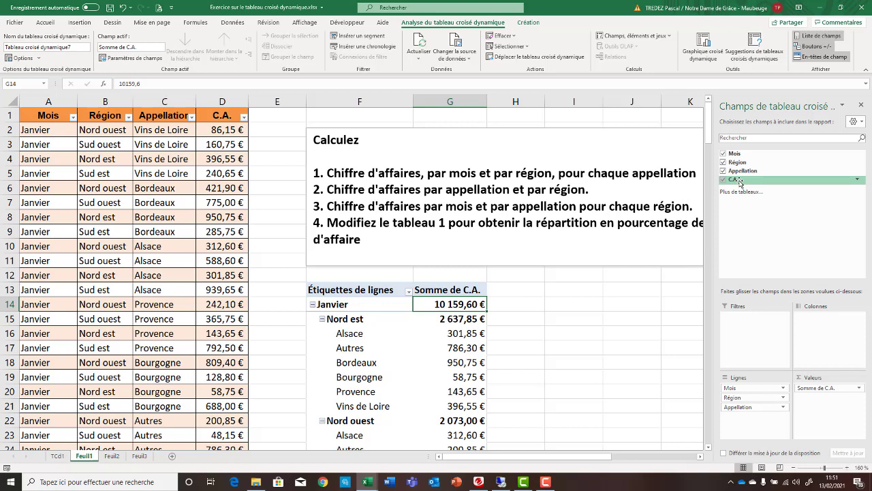
left_click_drag(740, 183, 819, 402)
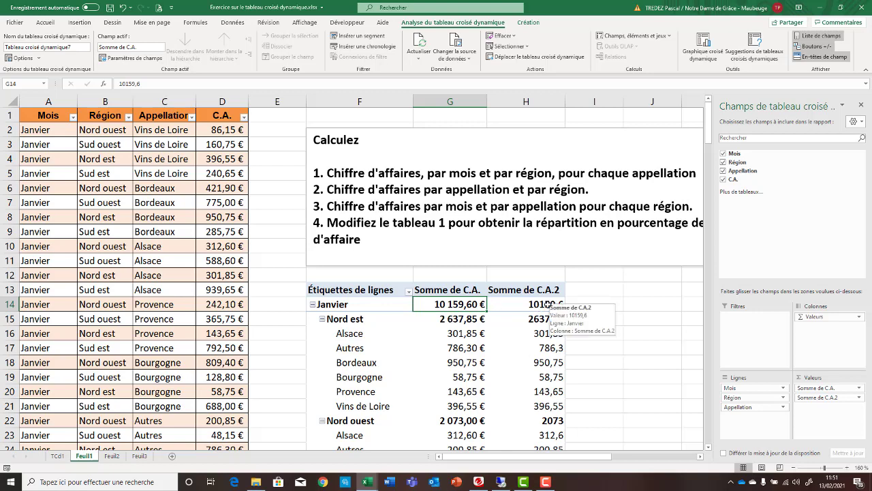
Show the Somme de C.A.2 values as % du total général.
left_click(549, 304)
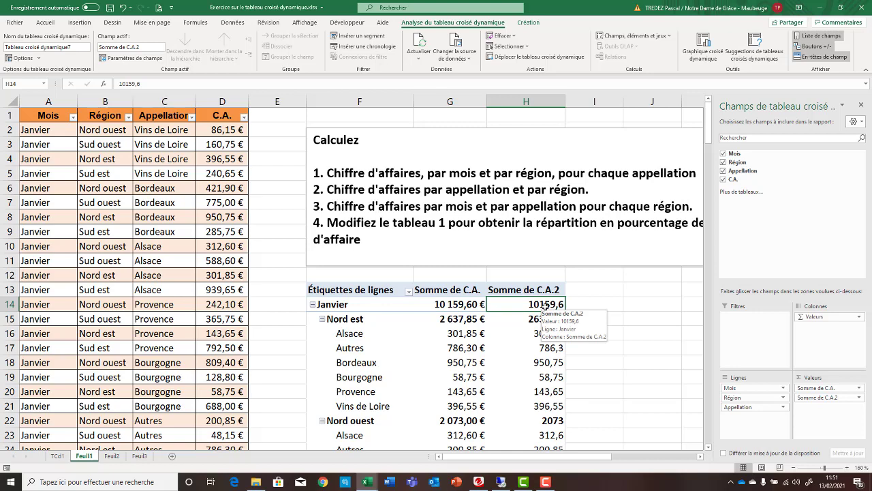
right_click(547, 309)
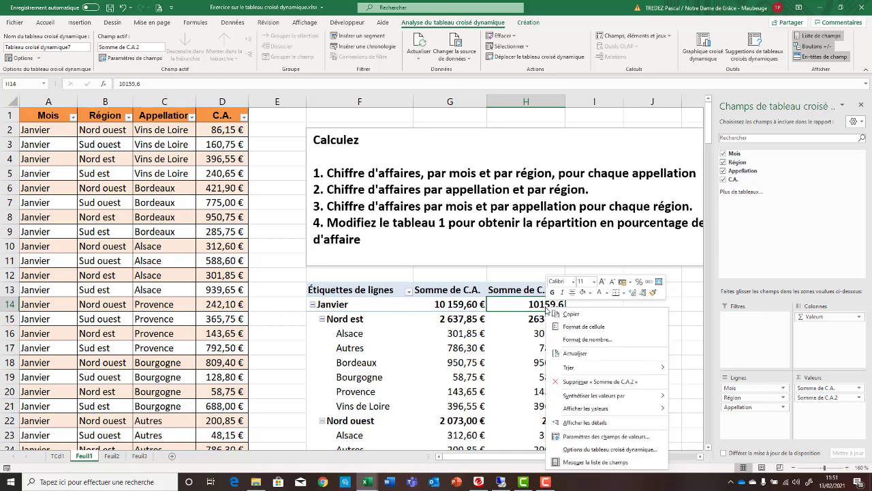
mouse_move(619, 410)
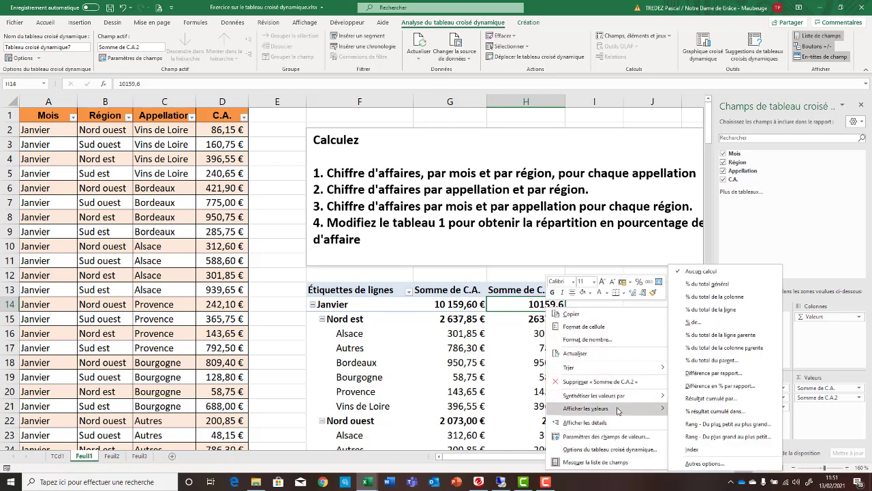
left_click(710, 285)
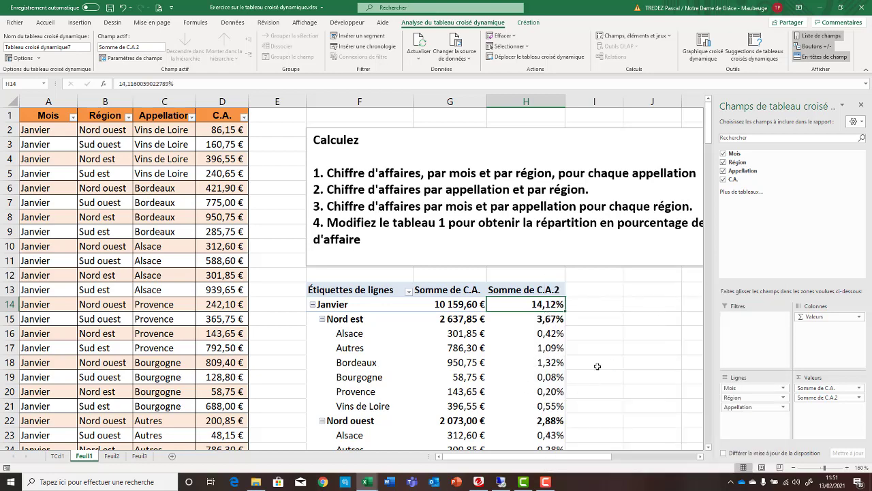
Examine the grand-total percentages for Janvier and its Nord est region, and check the Total général row at the end of the pivot table.
left_click_drag(709, 136, 726, 146)
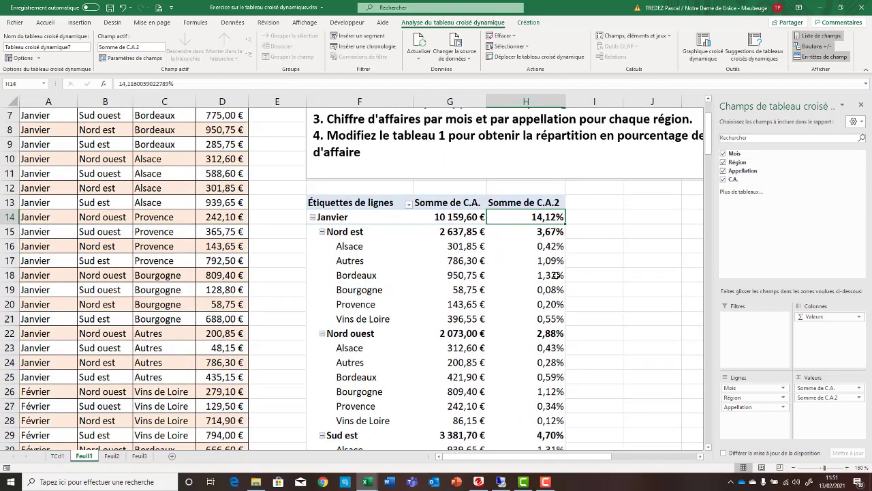
mouse_move(555, 275)
mouse_move(338, 216)
mouse_move(549, 217)
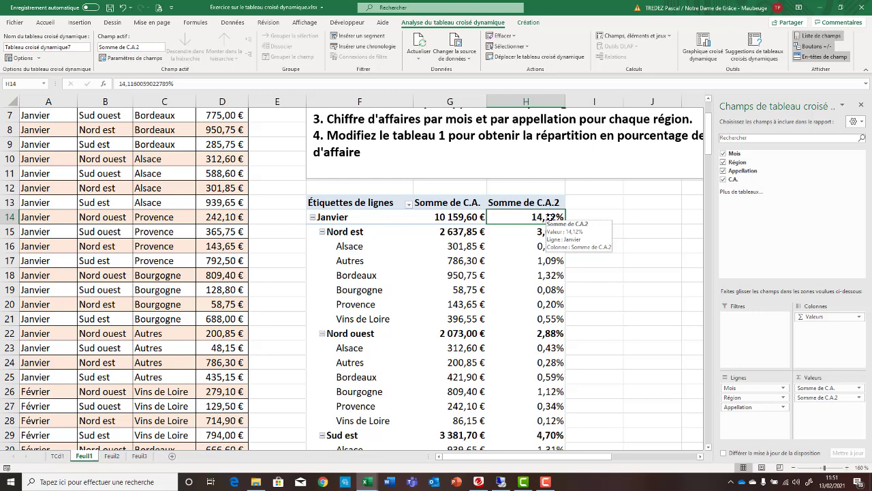
left_click(343, 233)
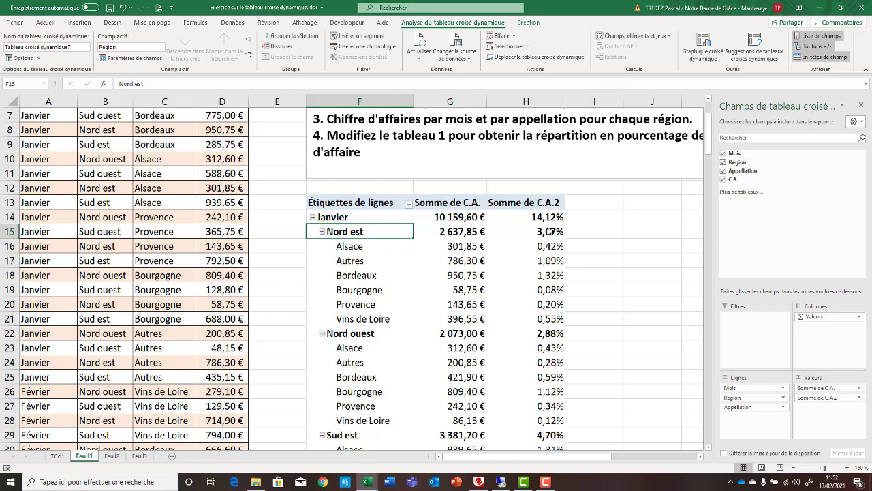
mouse_move(564, 233)
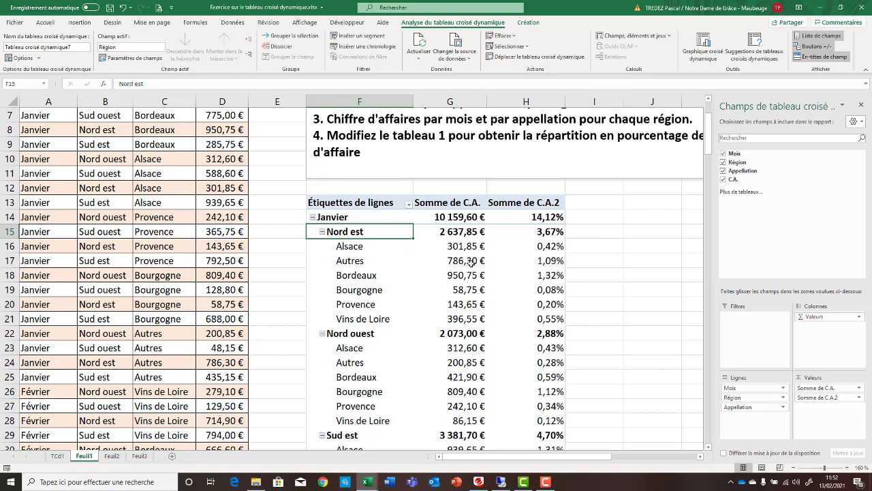
left_click(542, 233)
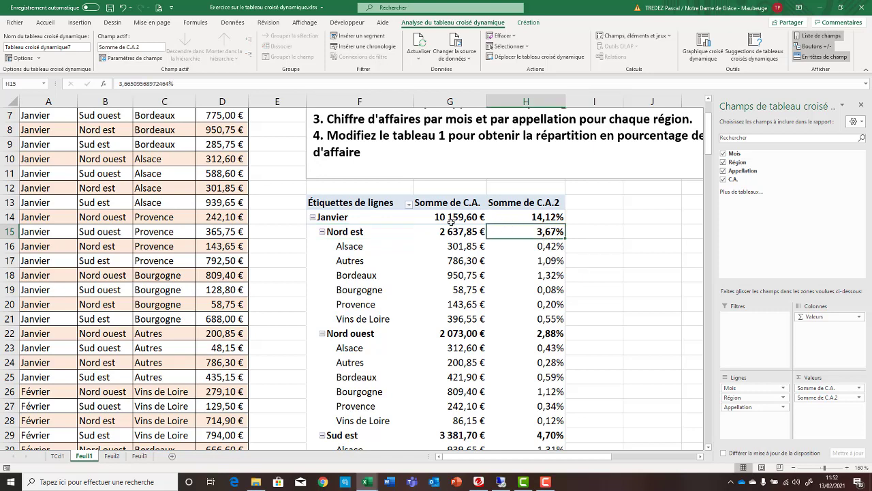
mouse_move(458, 215)
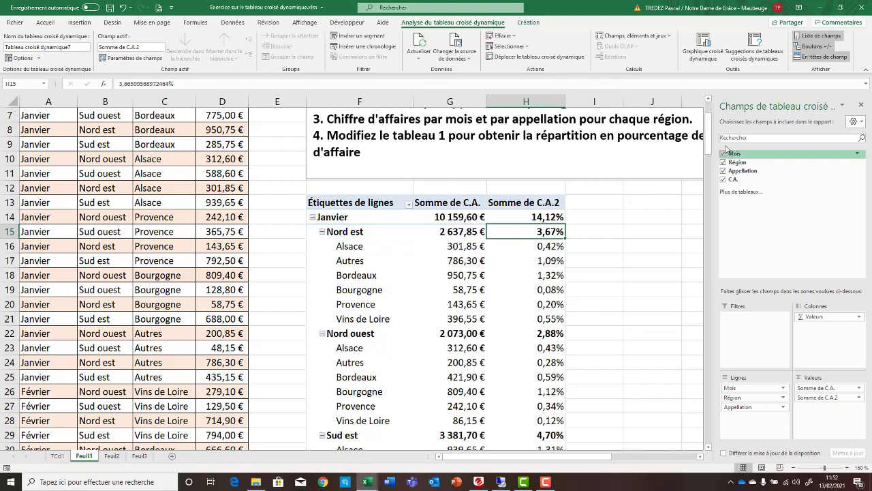
left_click_drag(710, 145, 708, 445)
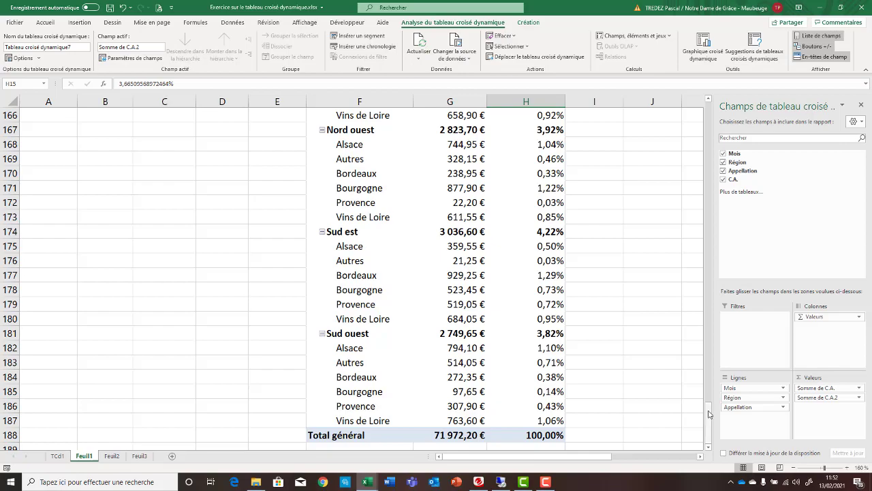
left_click_drag(710, 413, 719, 110)
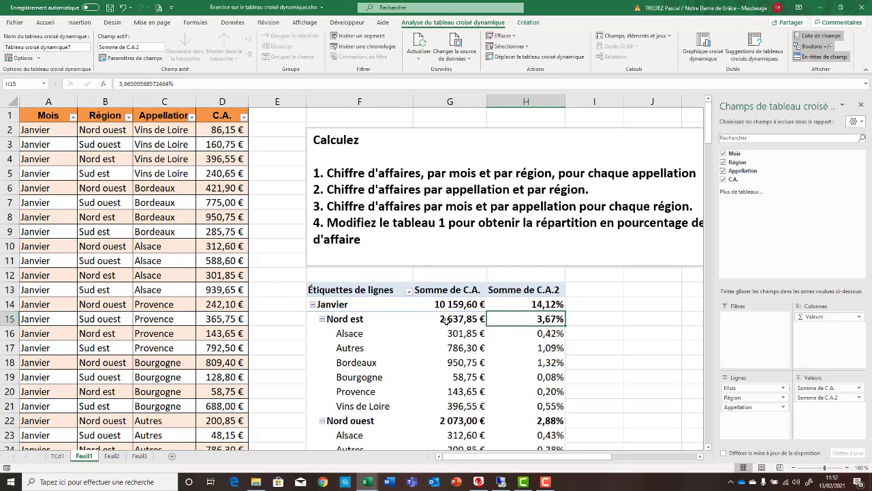
Change the Somme de C.A.2 display to % du total de la ligne parente.
right_click(545, 322)
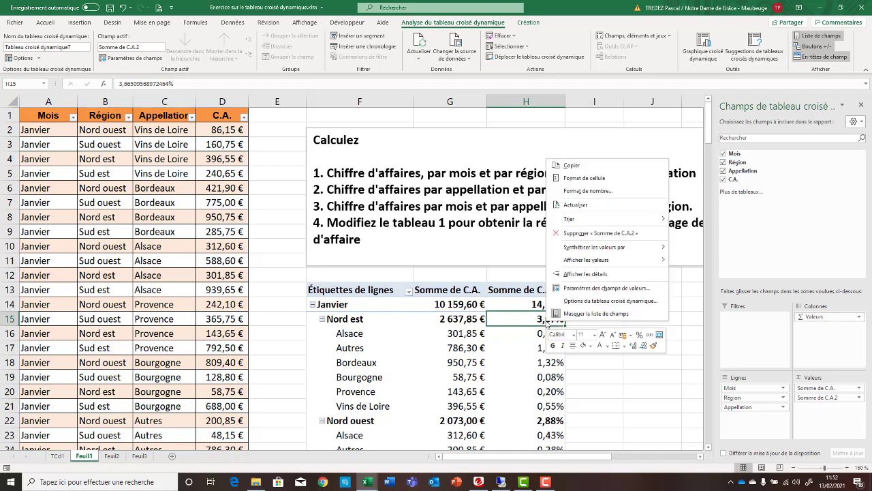
mouse_move(654, 262)
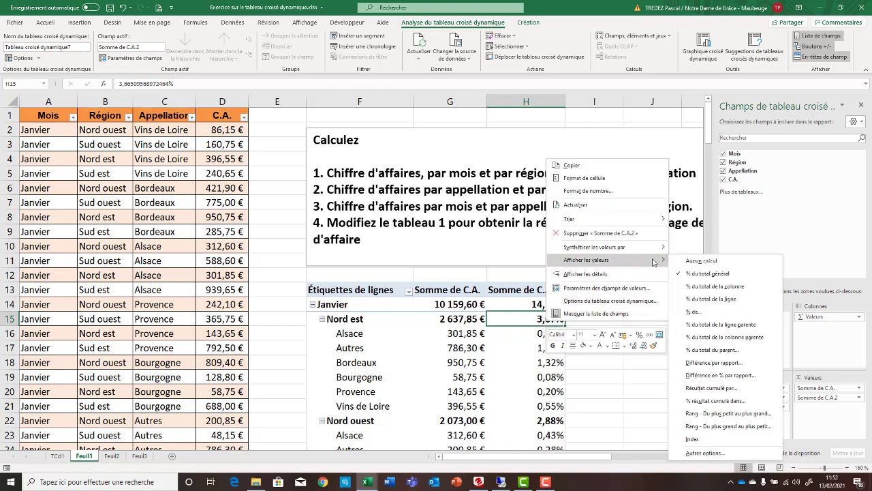
left_click(723, 326)
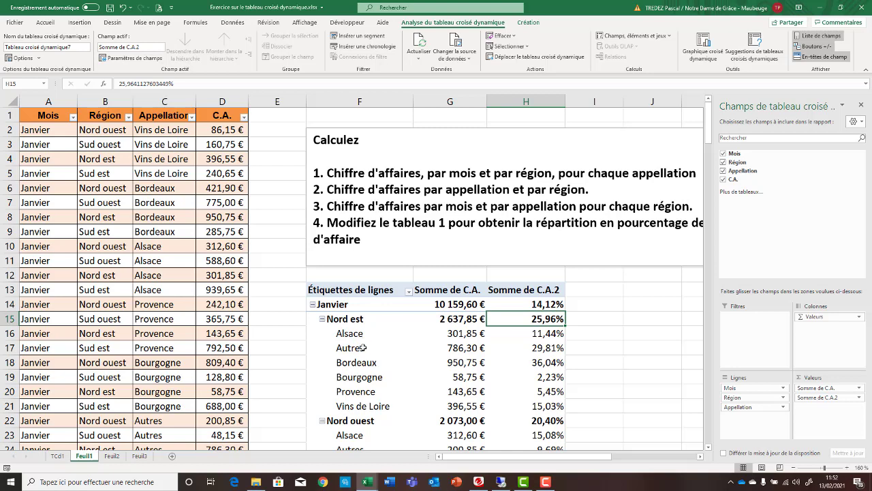
Examine the parent-row percentages for Janvier, Nord est and Alsace against their revenue amounts, and check which value display option is active.
left_click(549, 334)
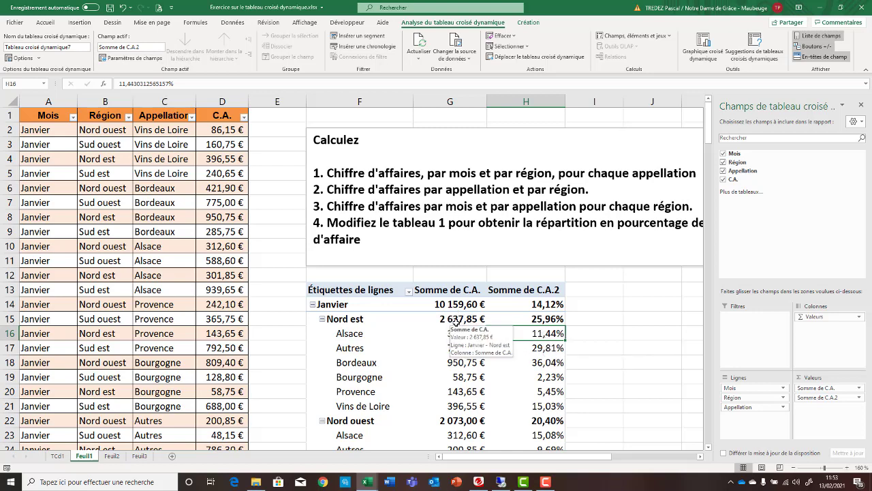
right_click(557, 334)
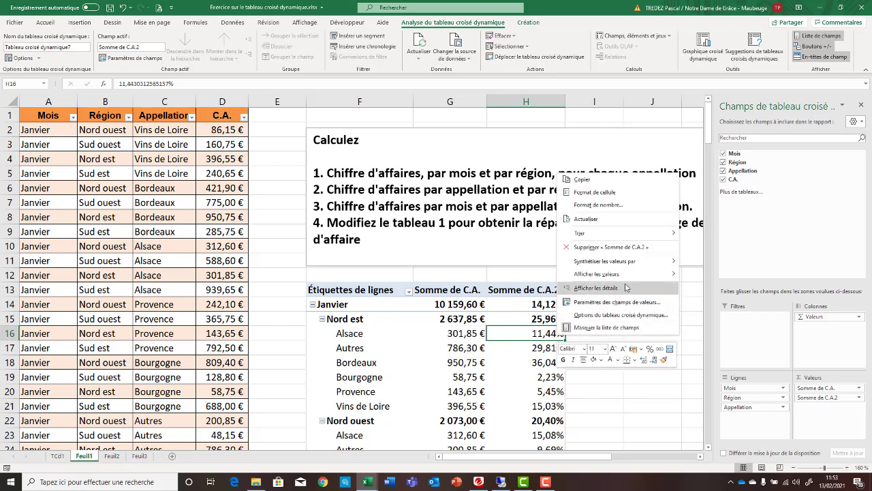
mouse_move(646, 277)
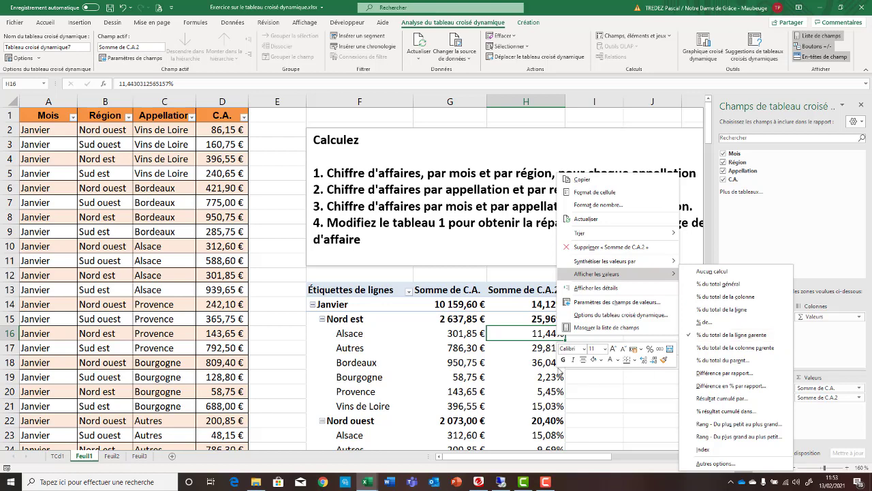
left_click(533, 354)
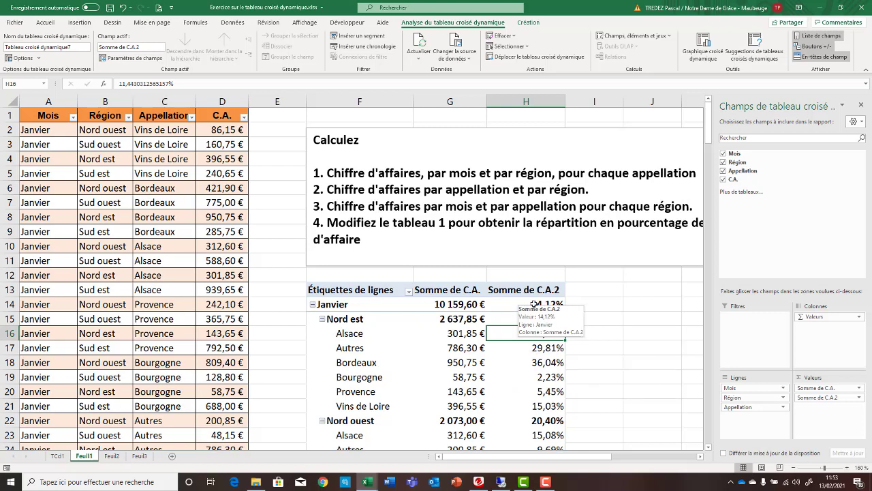
left_click(480, 319)
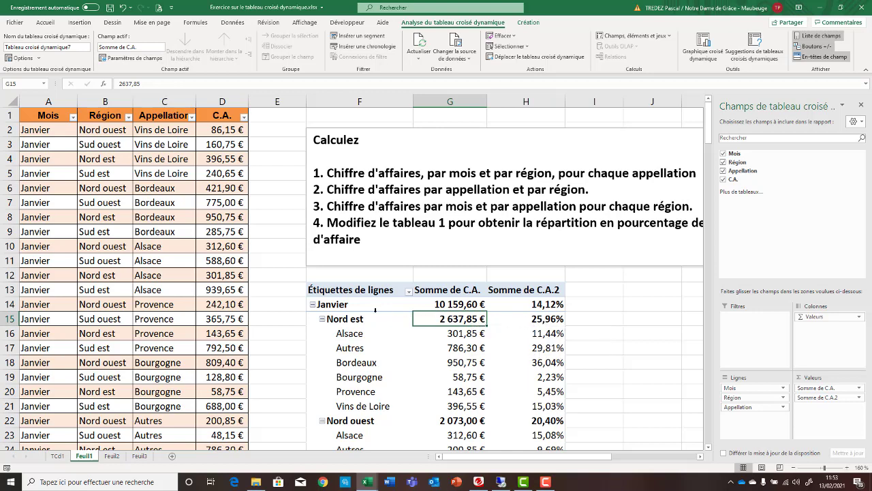
left_click(536, 318)
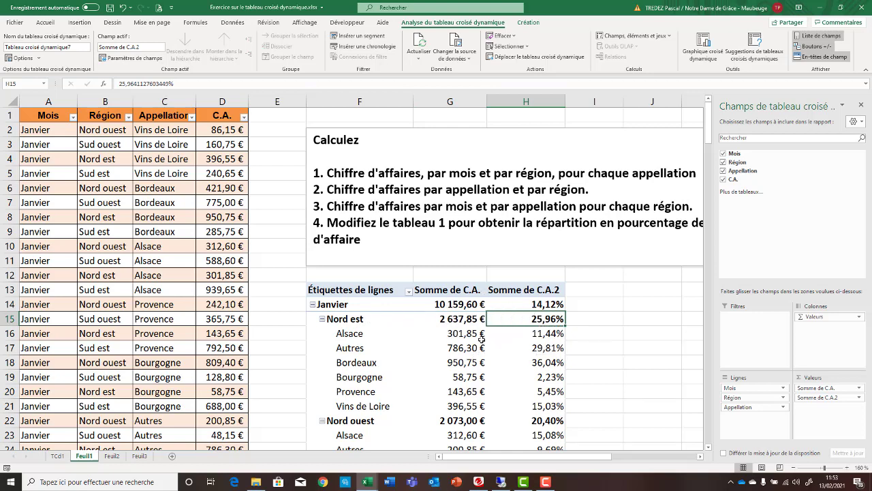
left_click(536, 333)
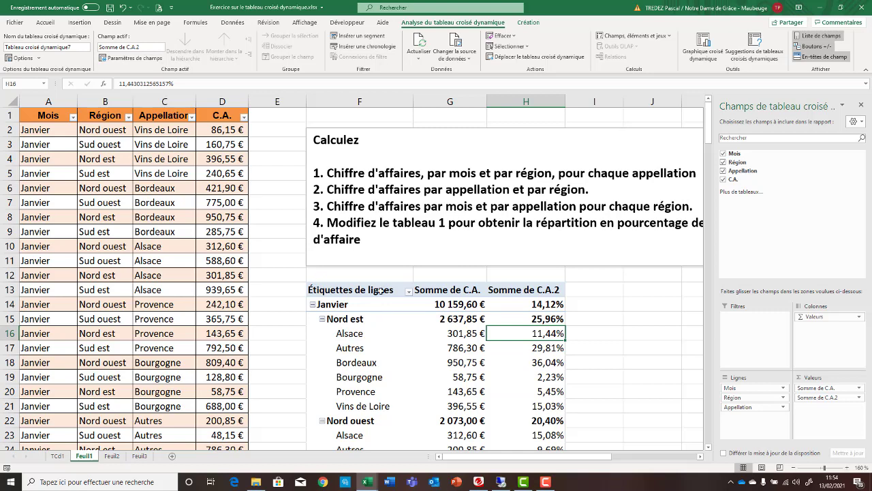
Rename the row label header in F13 as Mois_Région_Appelation and widen column F to fit the full text.
left_click(346, 291)
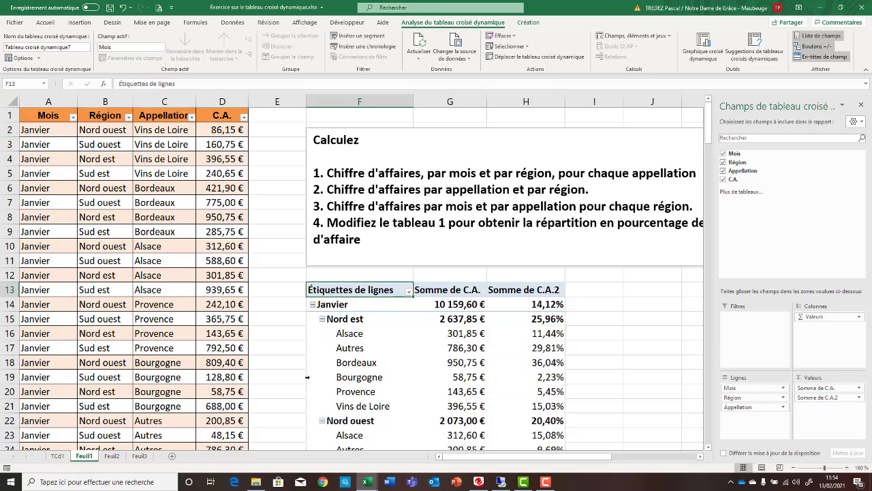
type("Mois_")
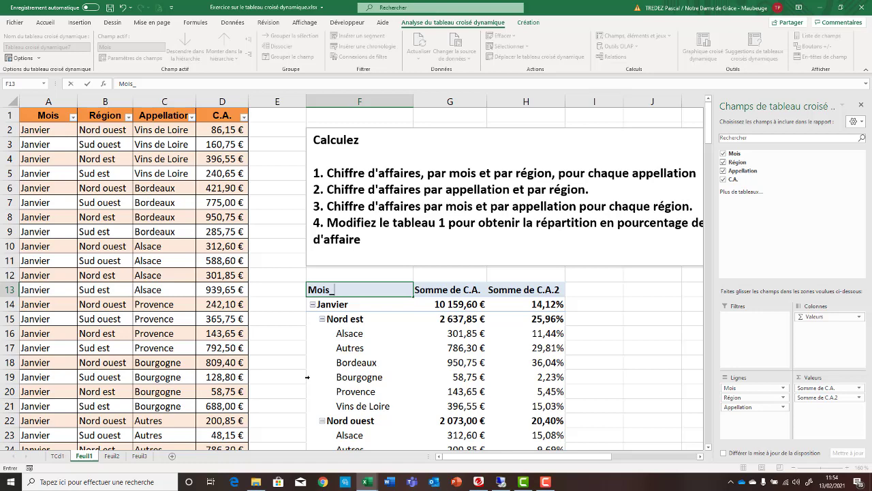
type("Région_Appelation")
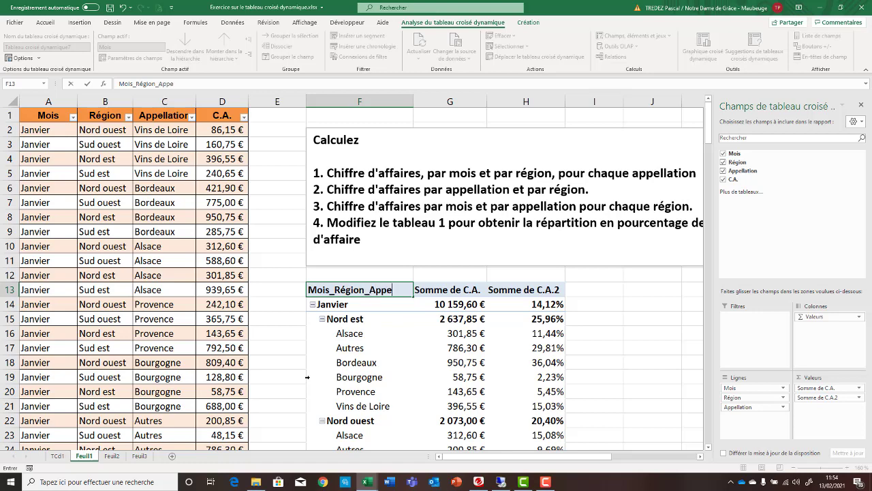
left_click(340, 387)
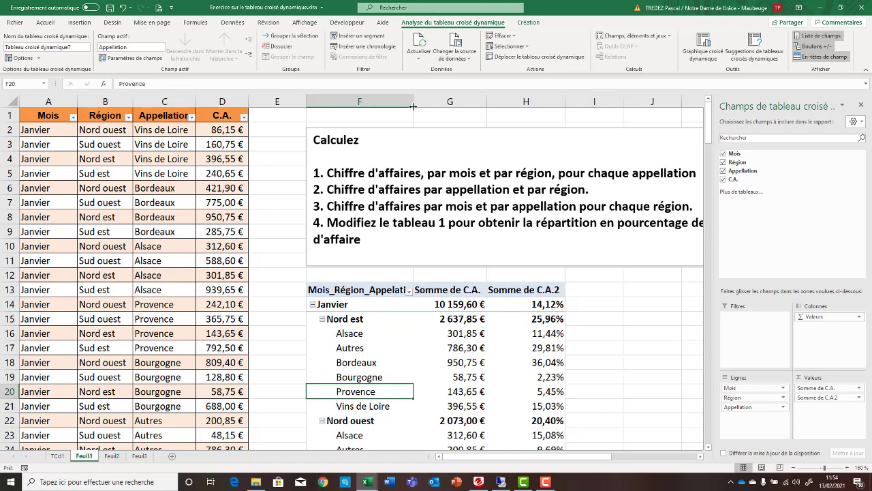
left_click_drag(413, 106, 429, 103)
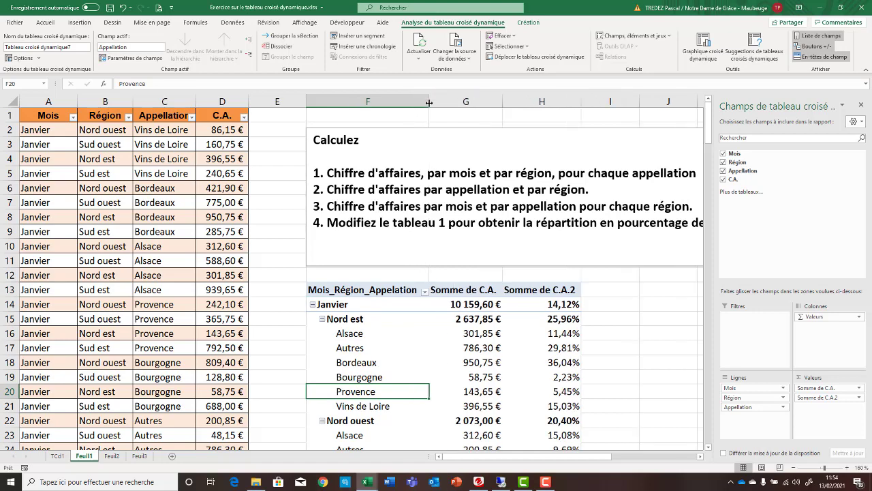
Correct the row label header in F13 to Mois_Région_Appellation and rename the value headers in G13 and H13 as CA Total and %.
double_click(394, 290)
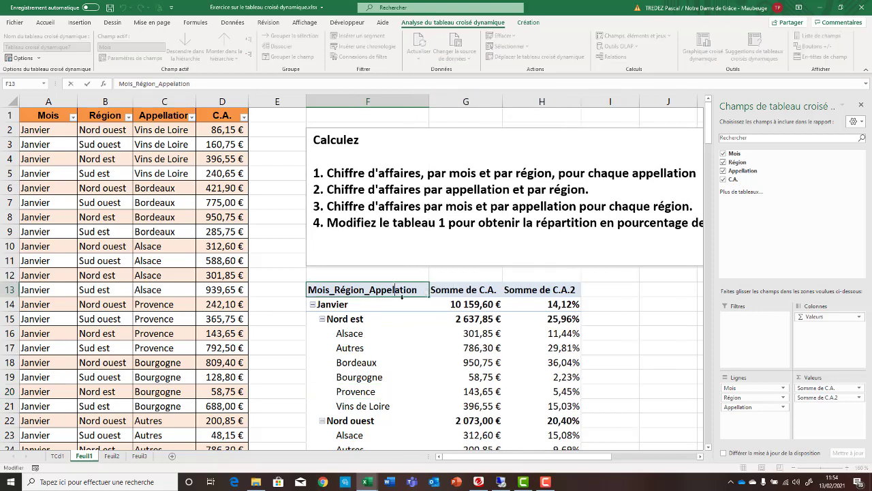
left_click(454, 289)
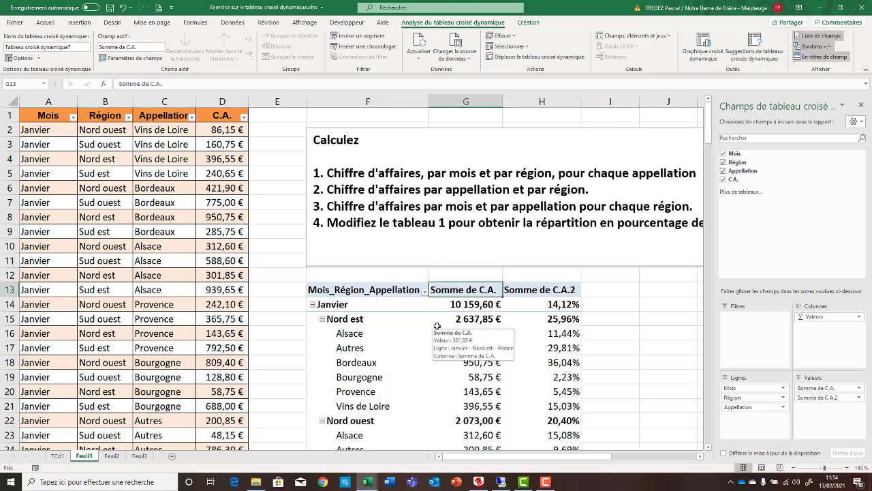
type("CA")
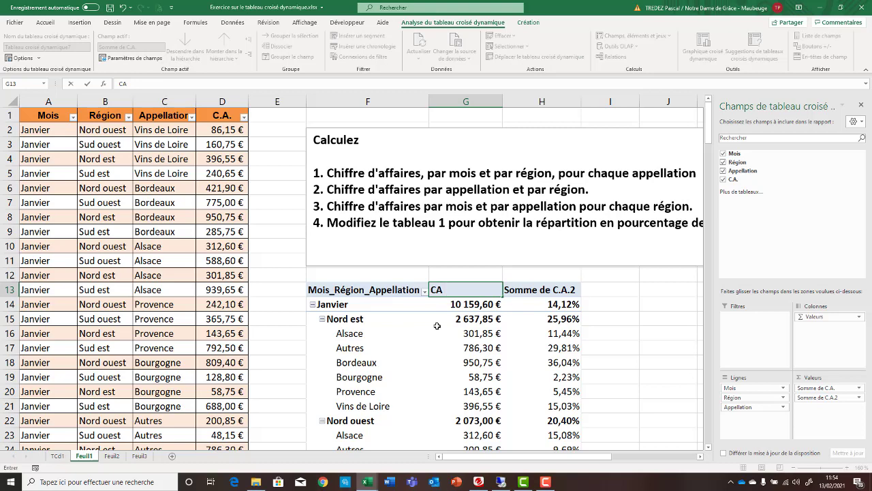
type(" Total")
left_click(554, 290)
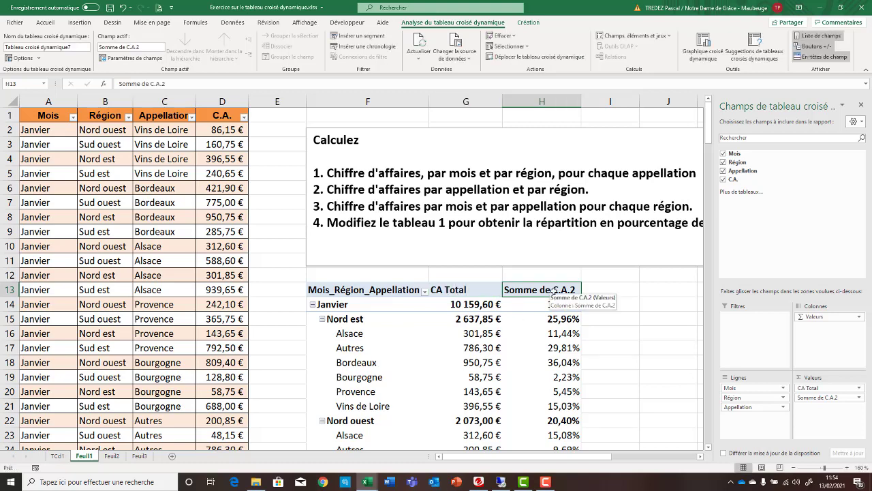
type("%")
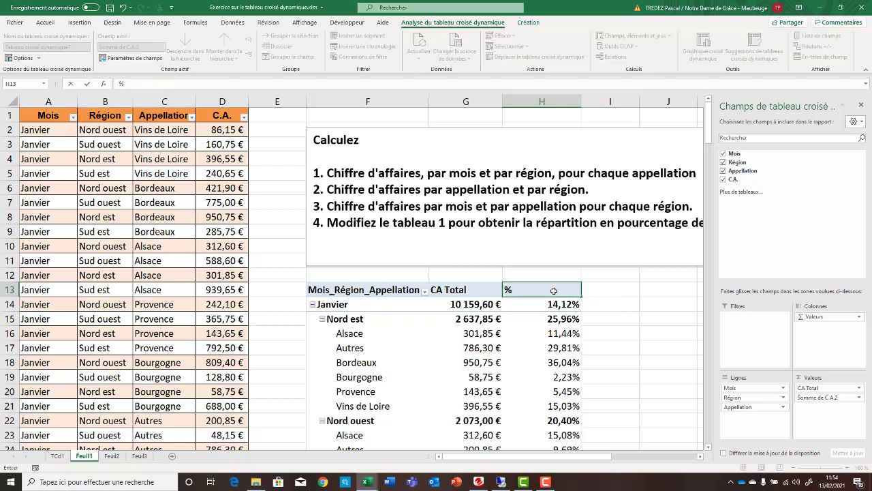
key("Return")
Center the pivot table headers in F13:H13 horizontally.
left_click(392, 296)
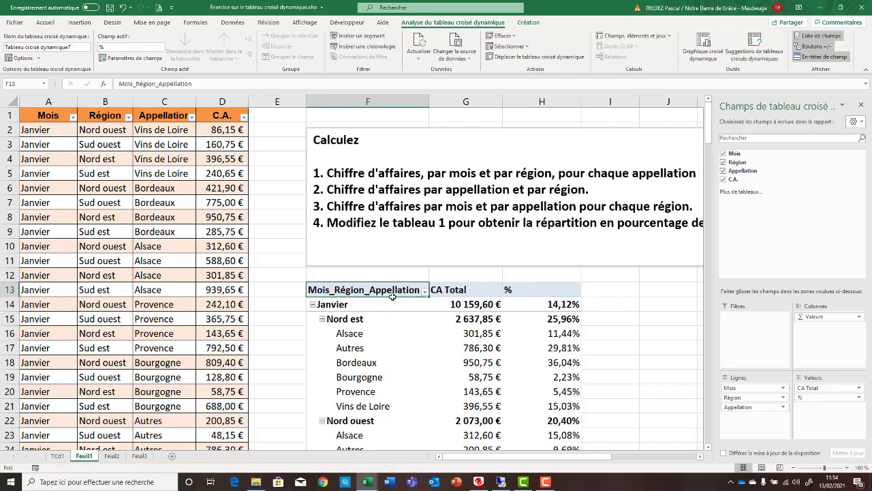
left_click_drag(392, 296, 535, 289)
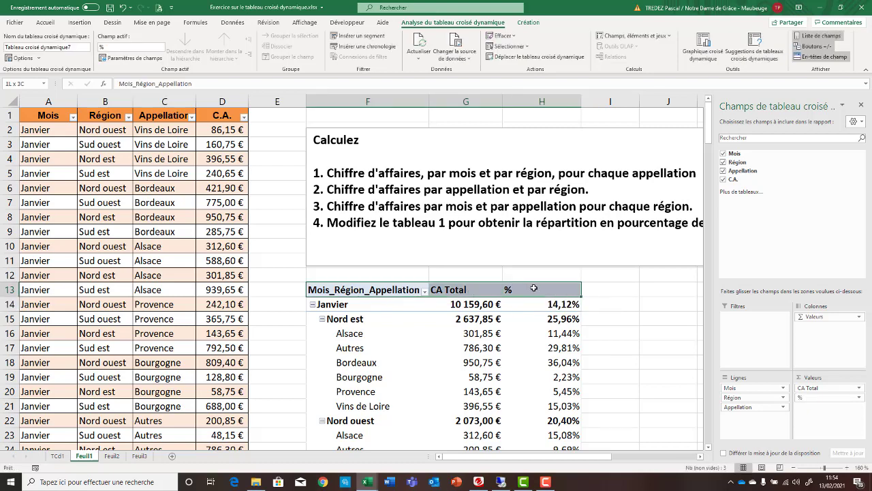
left_click(44, 22)
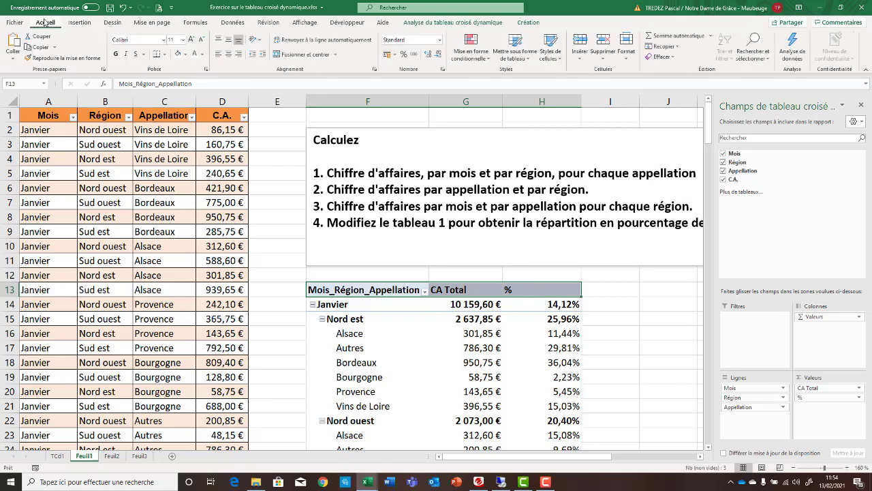
left_click(229, 55)
left_click(424, 327)
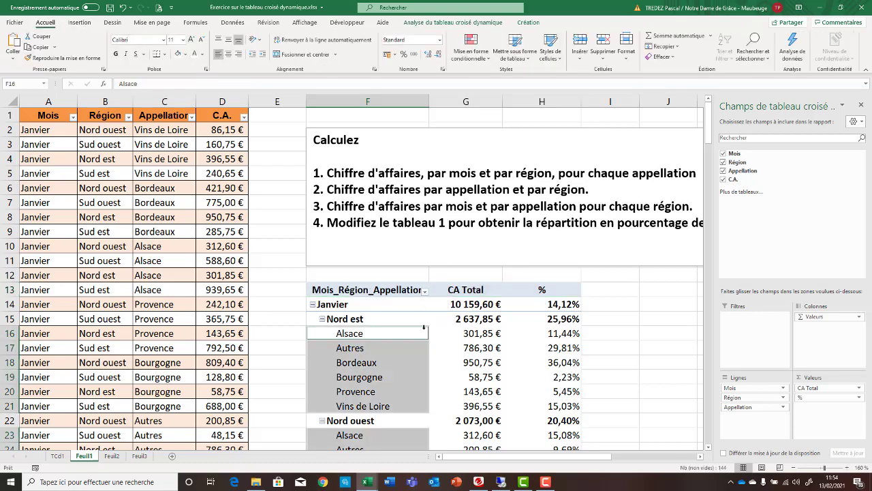
Rename the Feuil1 pivot table as CA par mois par région par appellation in its options.
left_click(469, 305)
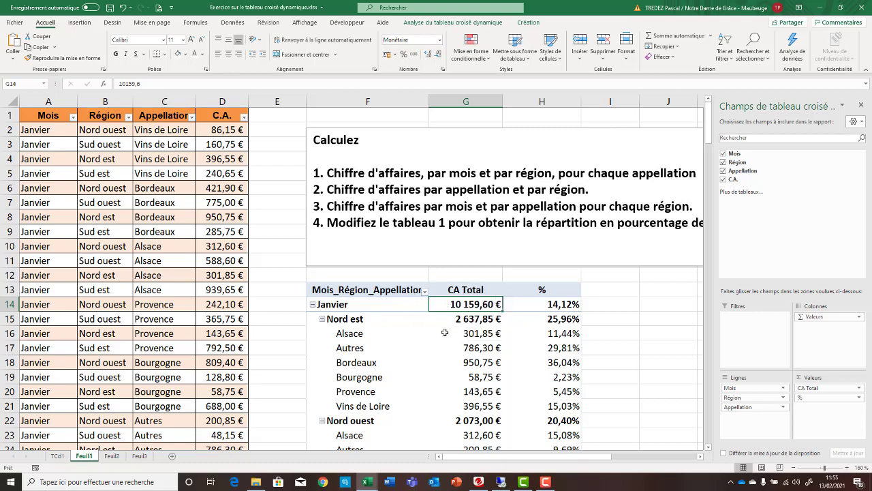
mouse_move(446, 333)
mouse_move(460, 304)
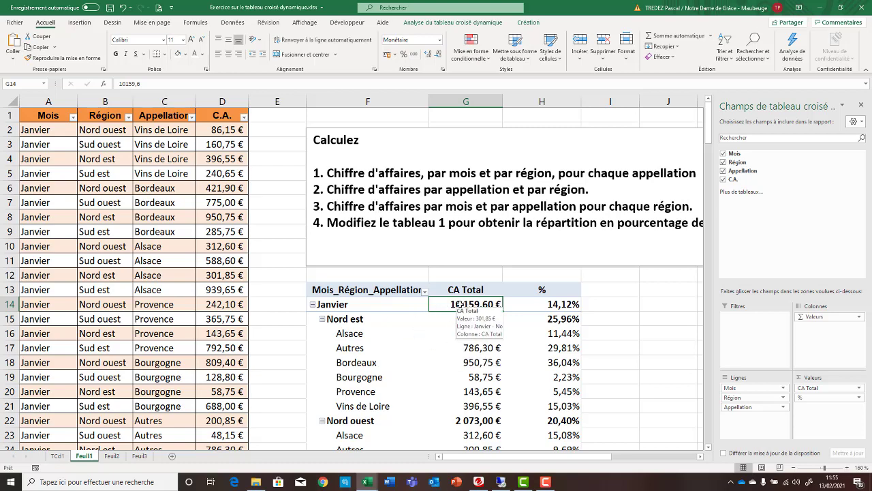
left_click(443, 24)
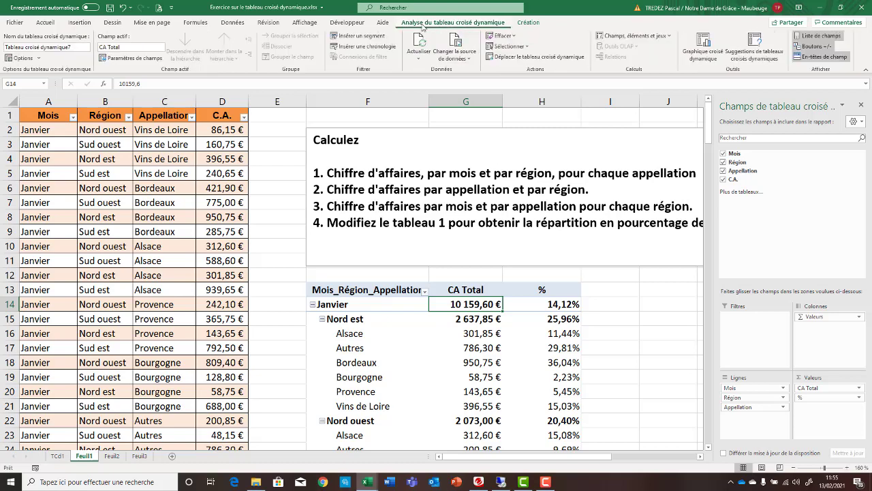
left_click(17, 60)
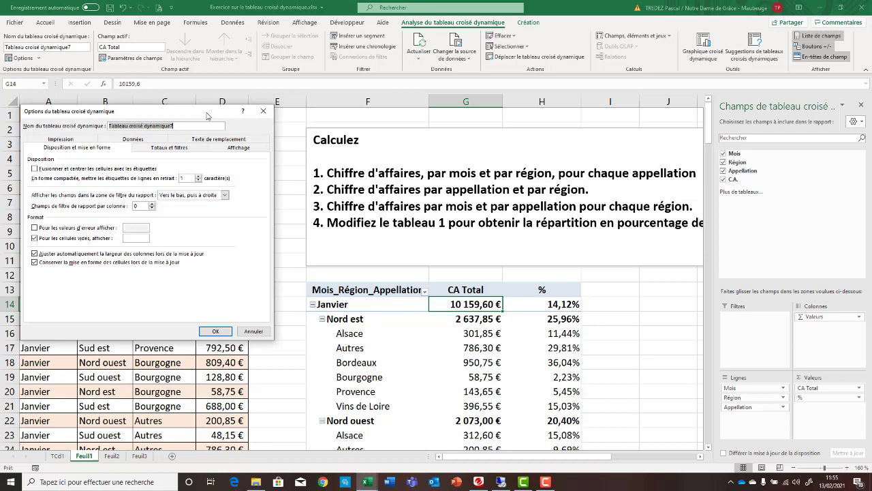
type("C")
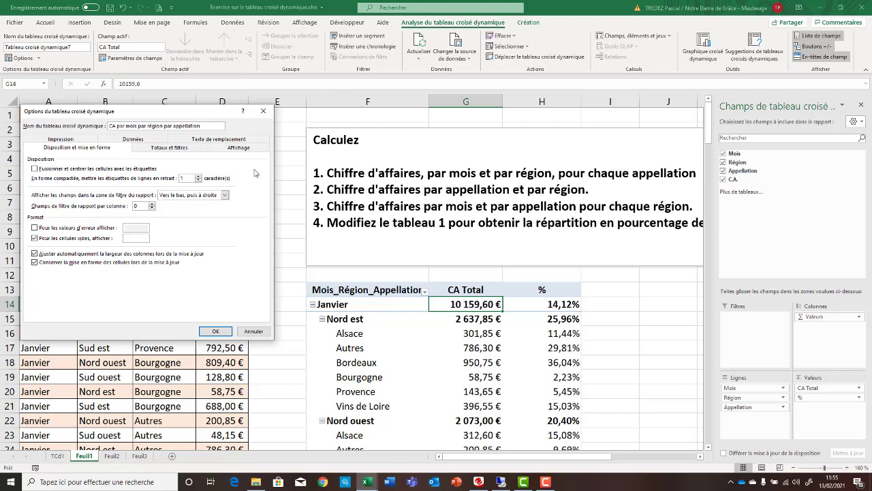
left_click(215, 332)
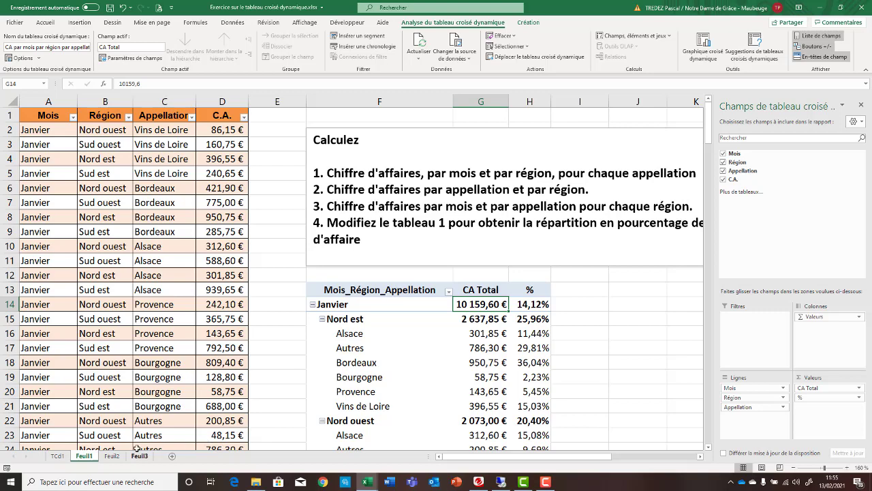
Rename the pivot table on sheet TCd1 as CA par mois in its options.
left_click(58, 456)
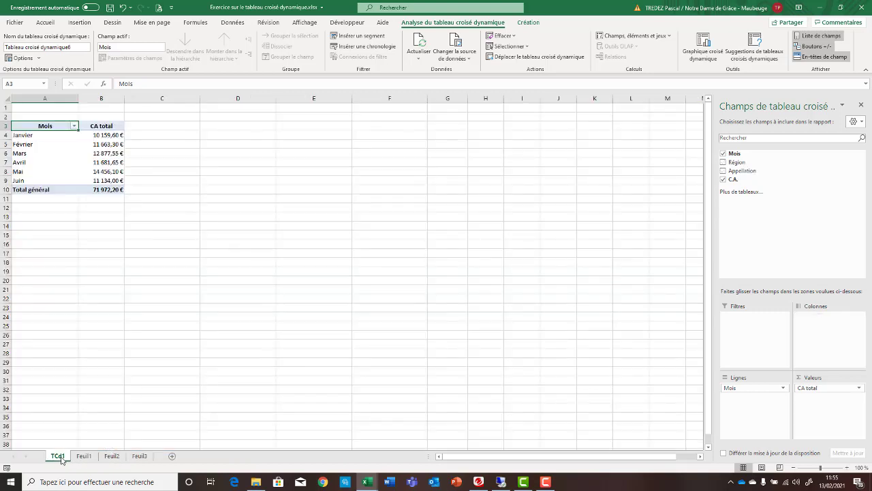
left_click(51, 153)
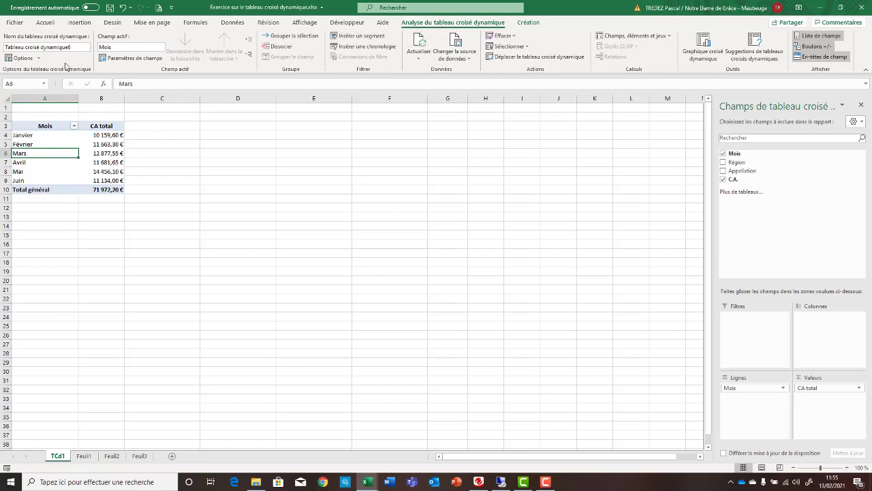
left_click(17, 59)
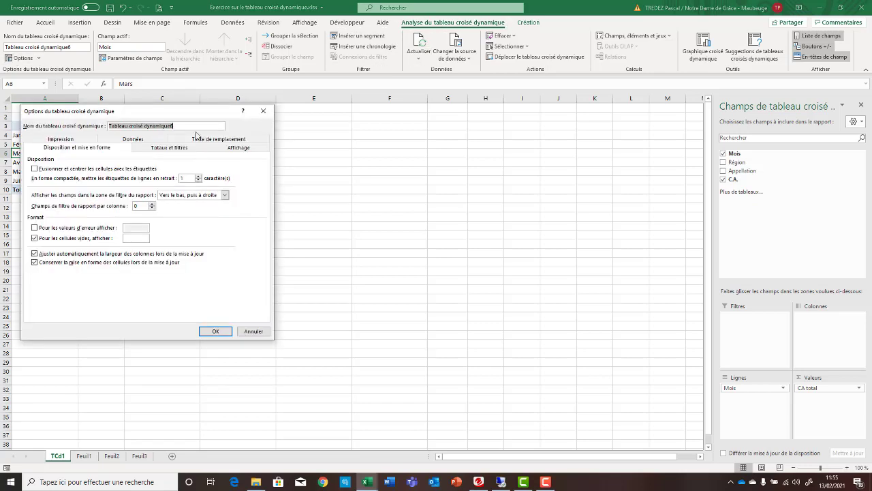
type("CA par mois")
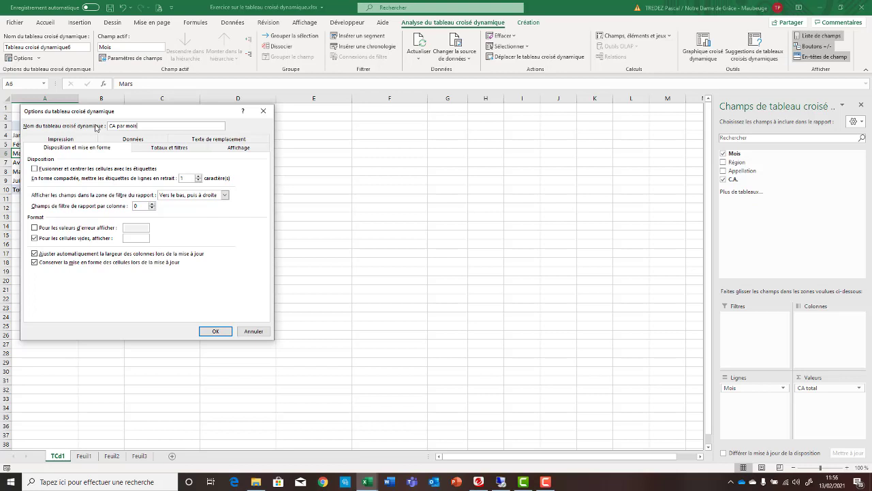
left_click(214, 332)
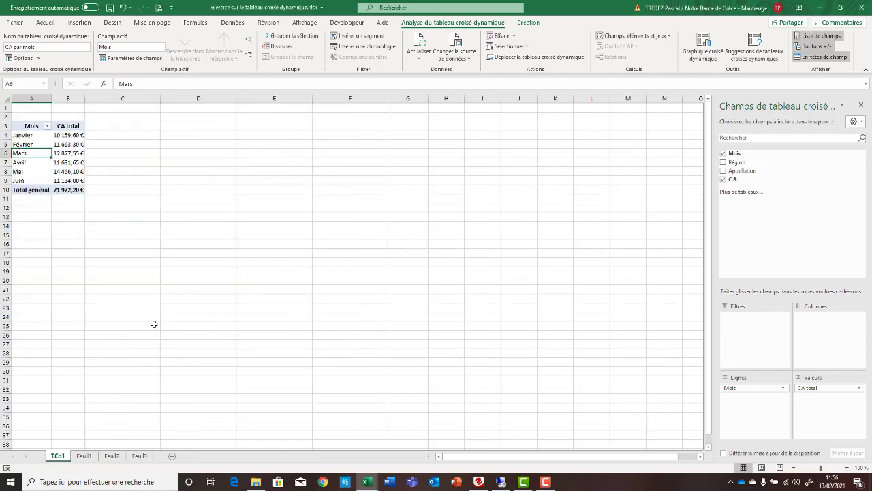
Return to Feuil1 and narrow column I to a thin gap beside the first pivot table.
left_click(85, 455)
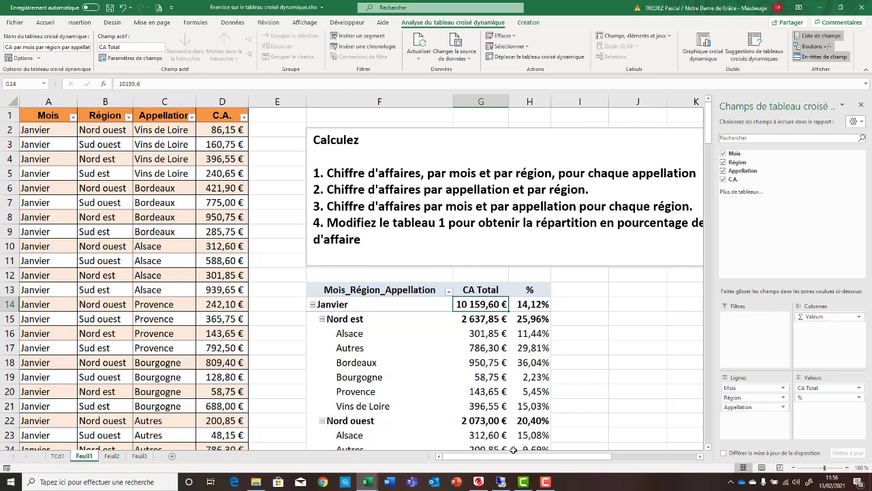
left_click_drag(507, 463, 526, 466)
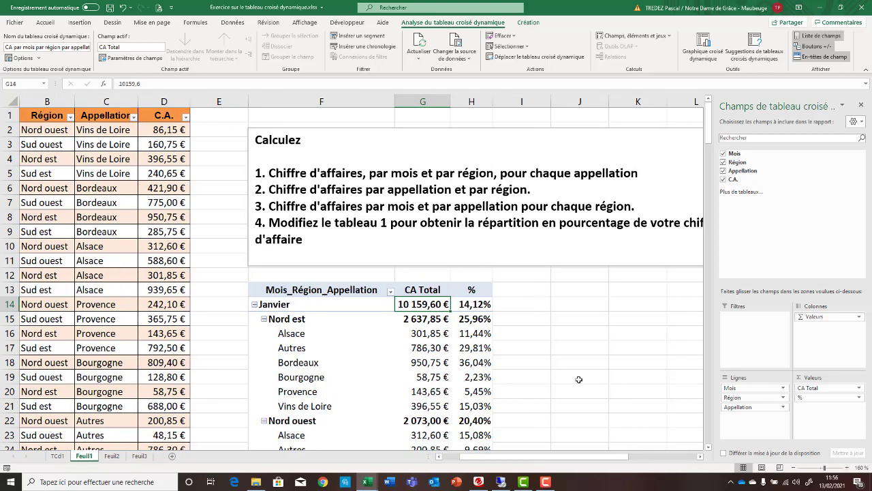
left_click(583, 289)
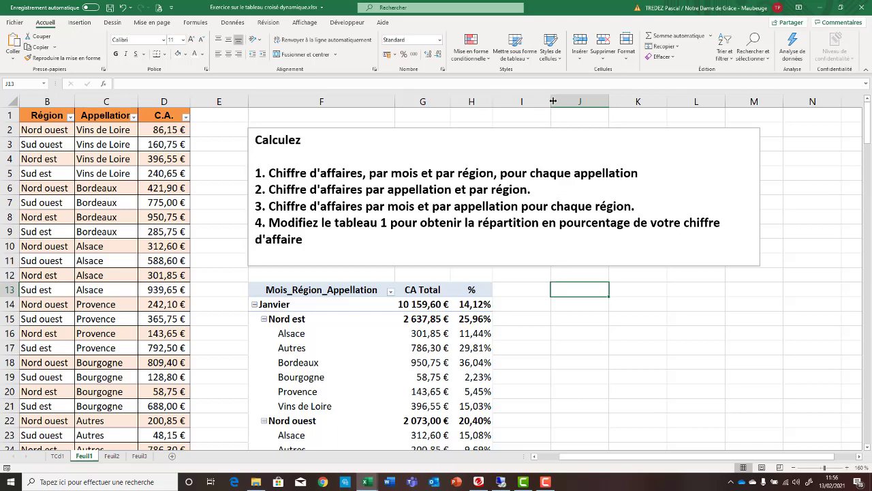
left_click_drag(553, 101, 512, 101)
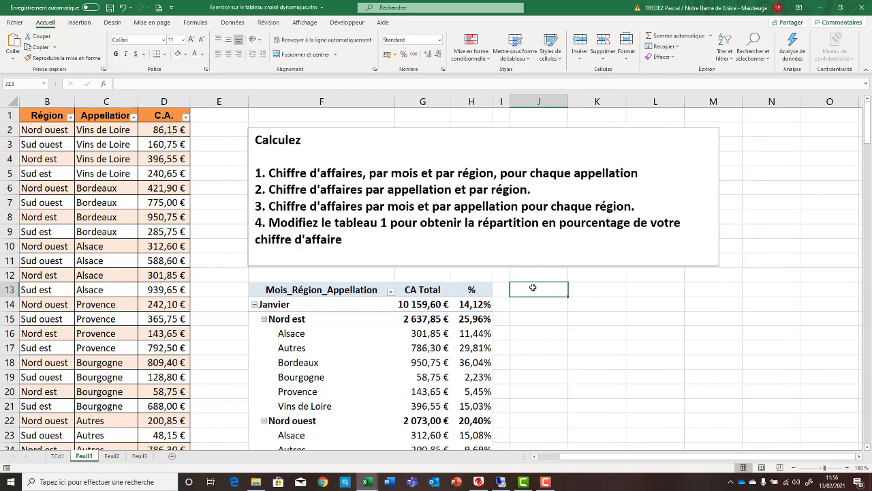
Insert a new pivot table from Tableau1 on the existing sheet Feuil1, located at cell J13.
left_click_drag(568, 457, 534, 461)
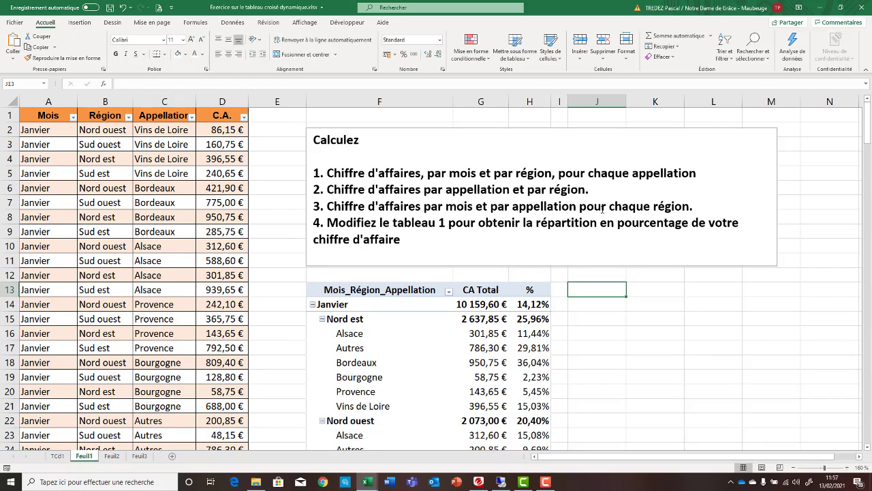
left_click(151, 242)
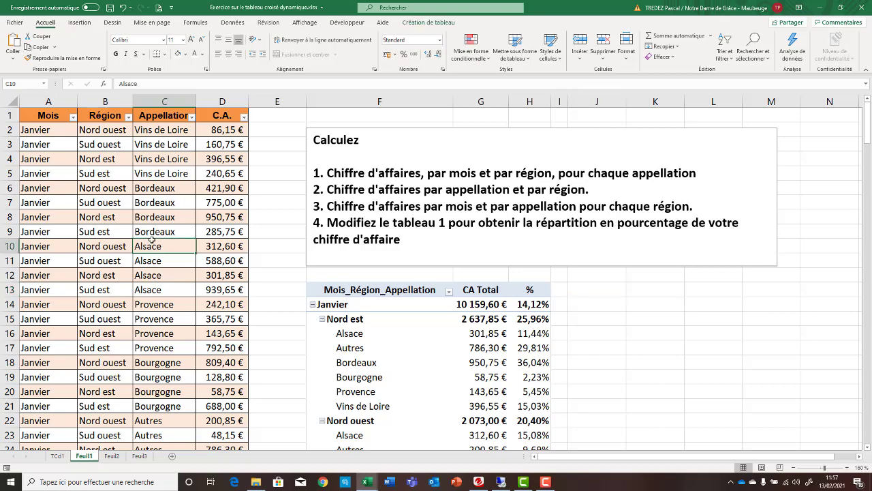
left_click(79, 22)
left_click(27, 52)
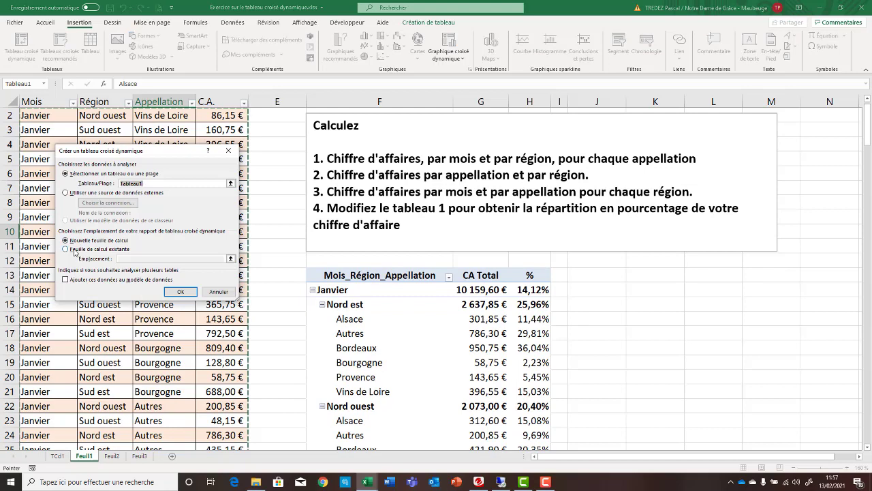
left_click(75, 249)
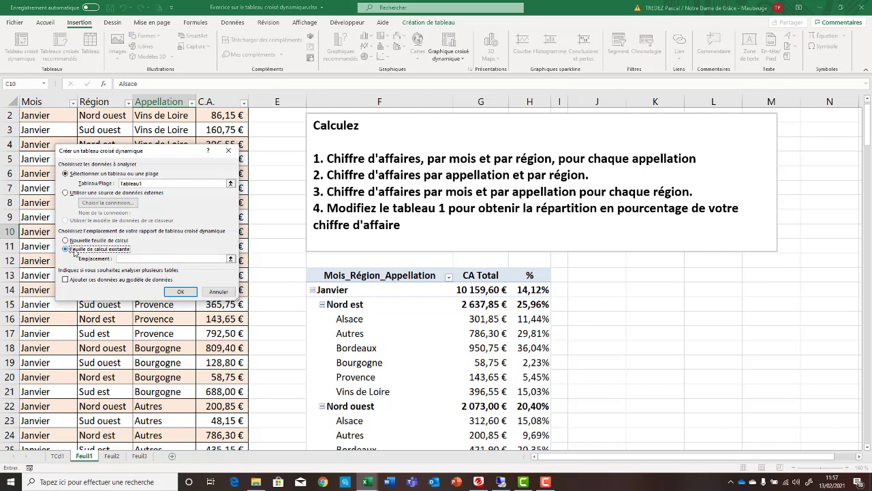
left_click(123, 258)
left_click(601, 273)
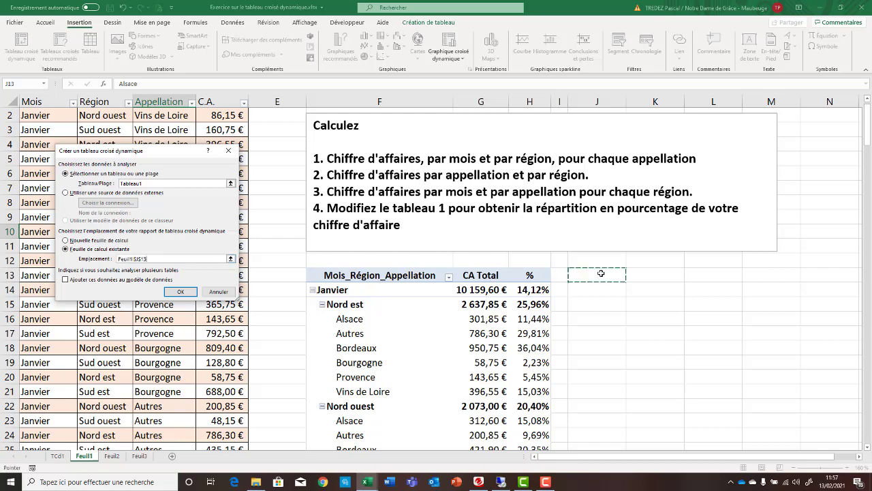
left_click(180, 291)
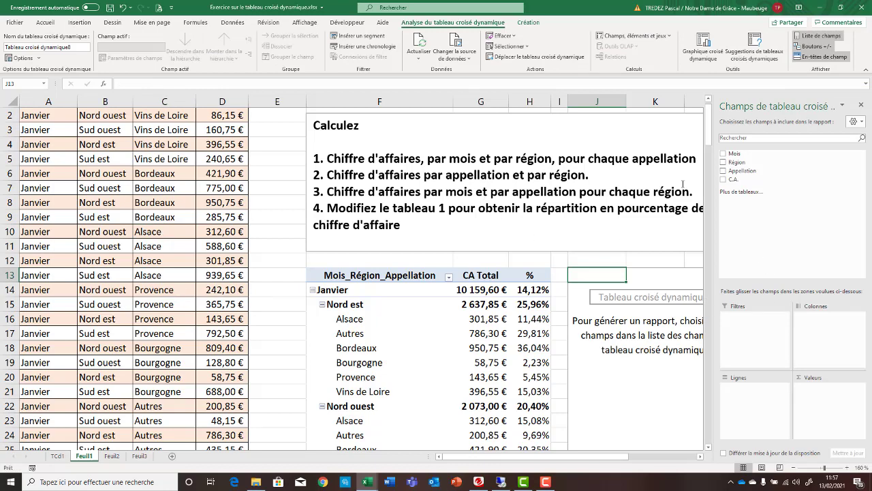
Add Mois, Appellation and Région in that order as row fields of the new pivot table, with C.A. as its summed value.
left_click_drag(742, 154, 739, 392)
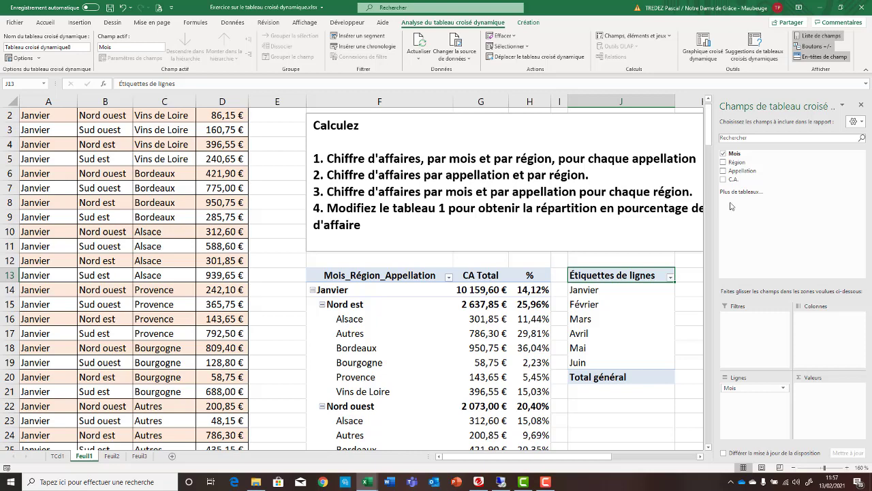
left_click_drag(755, 171, 754, 398)
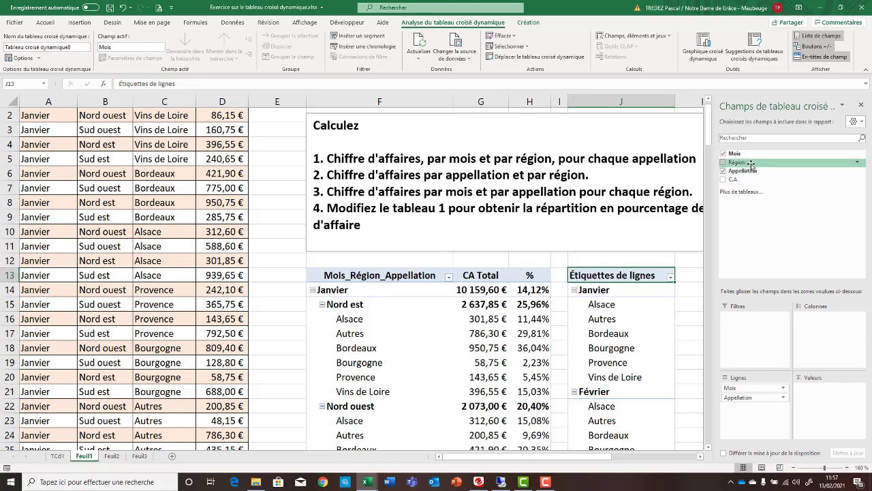
left_click_drag(751, 164, 753, 411)
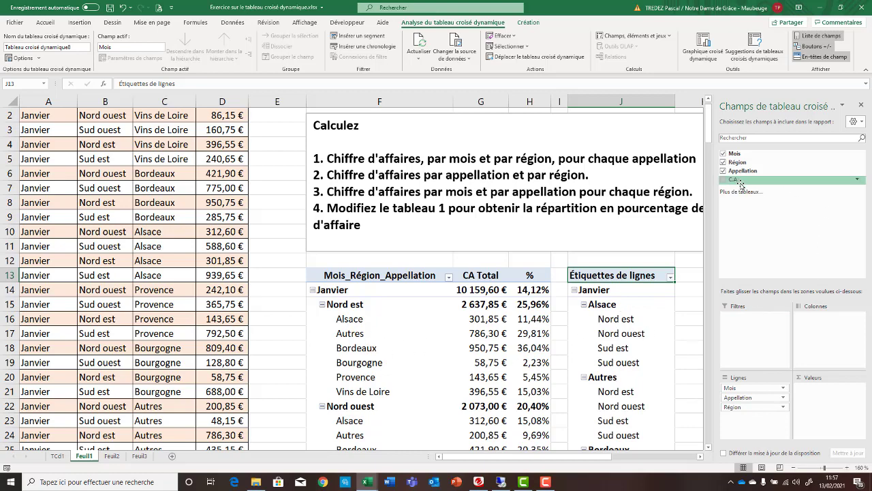
left_click_drag(741, 184, 812, 413)
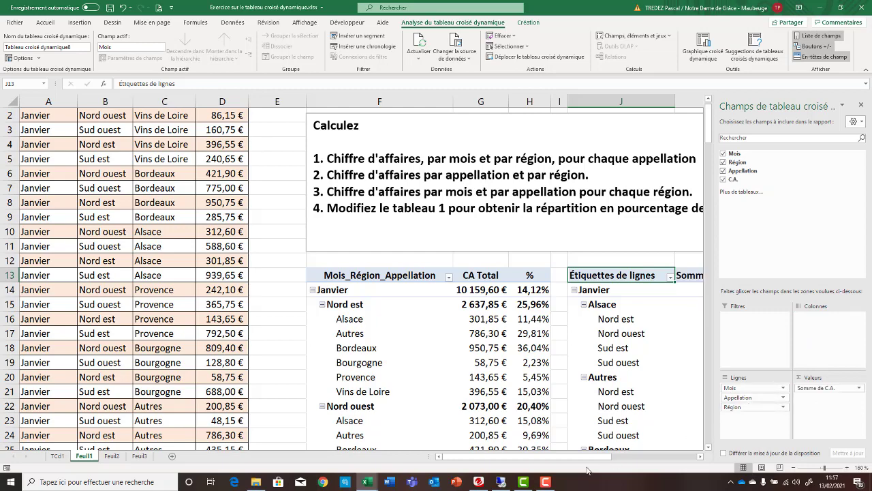
left_click_drag(587, 457, 637, 459)
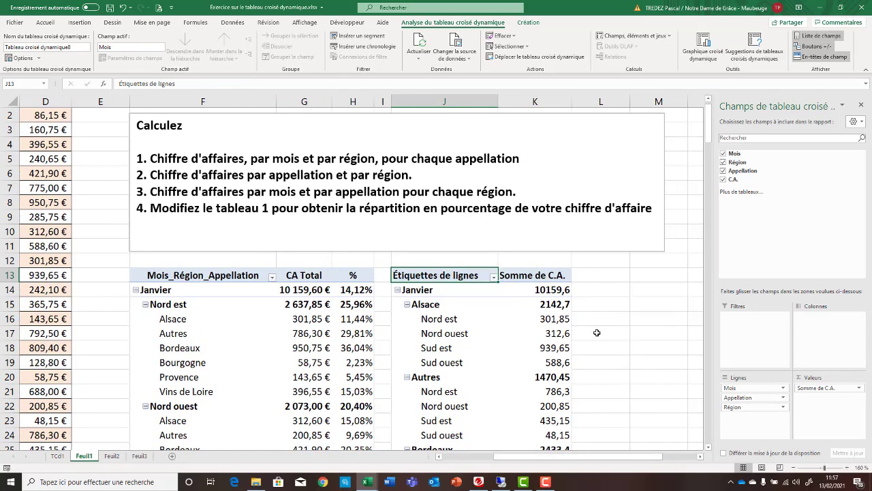
Format the C.A. values of the second pivot table as Monétaire with 2 decimals and the € symbol.
left_click(551, 290)
right_click(551, 292)
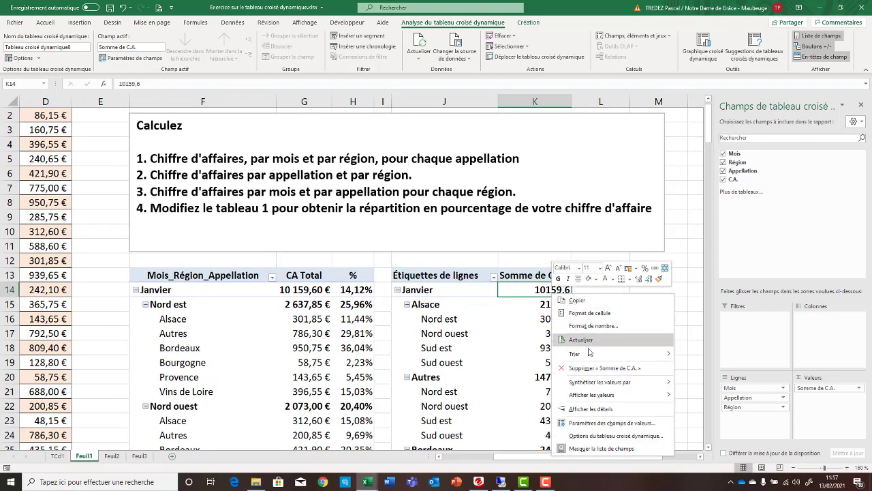
mouse_move(590, 355)
left_click(591, 326)
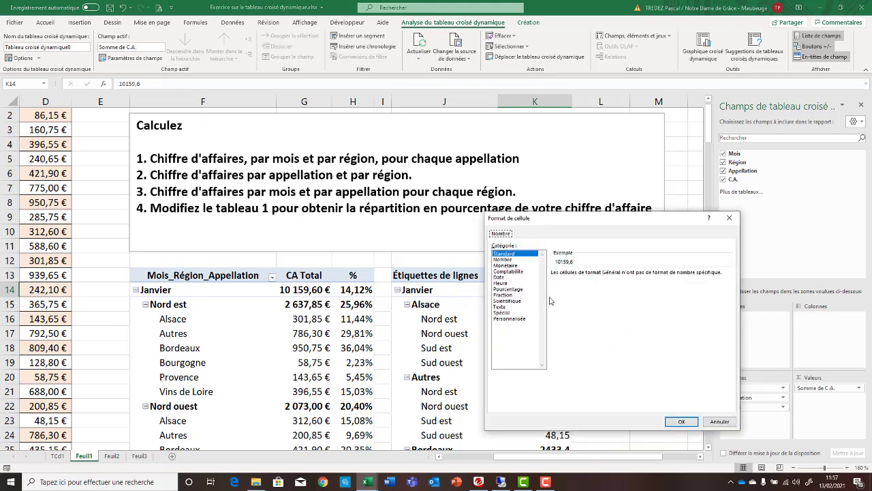
left_click(515, 266)
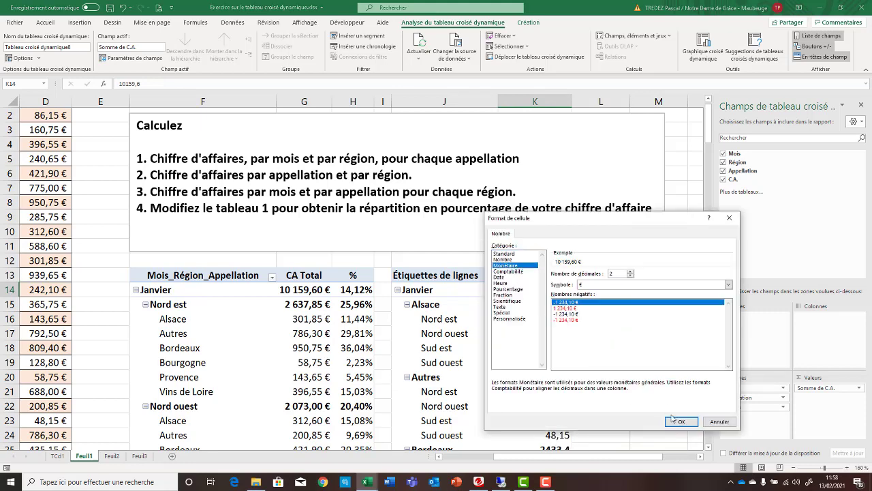
left_click(675, 424)
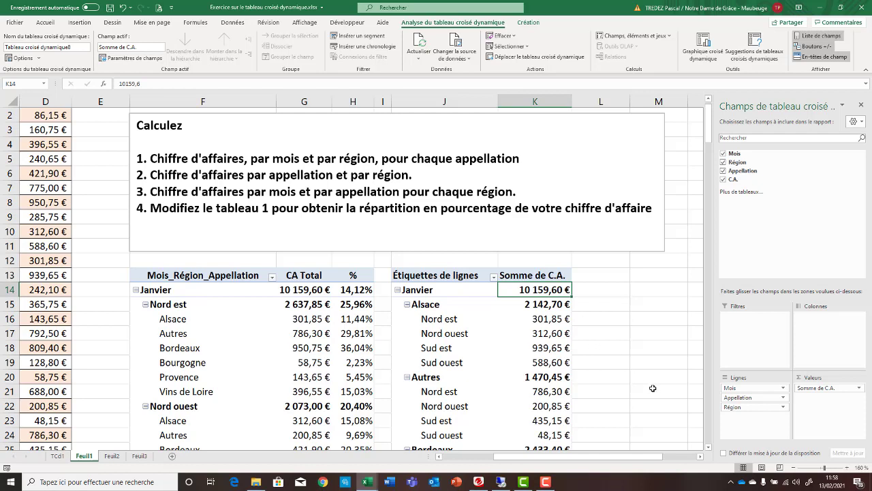
Change the summary calculation of the second pivot table's C.A. value field to Moyenne.
left_click(822, 390)
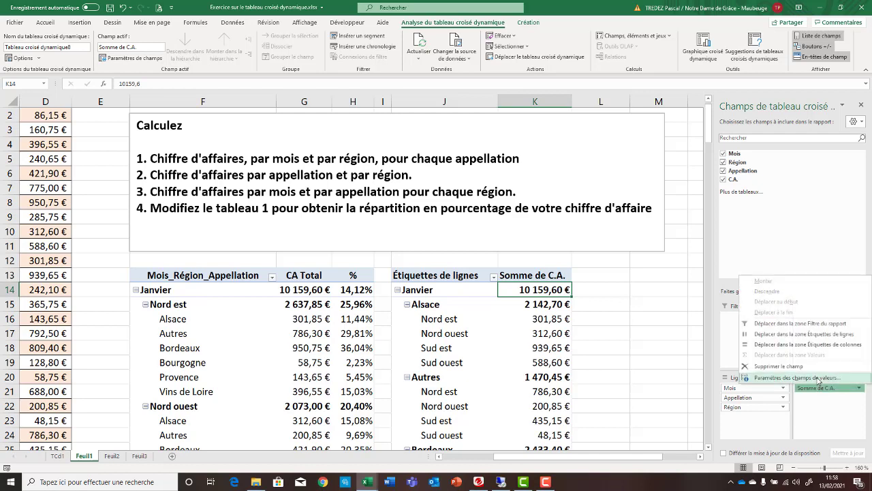
left_click(818, 378)
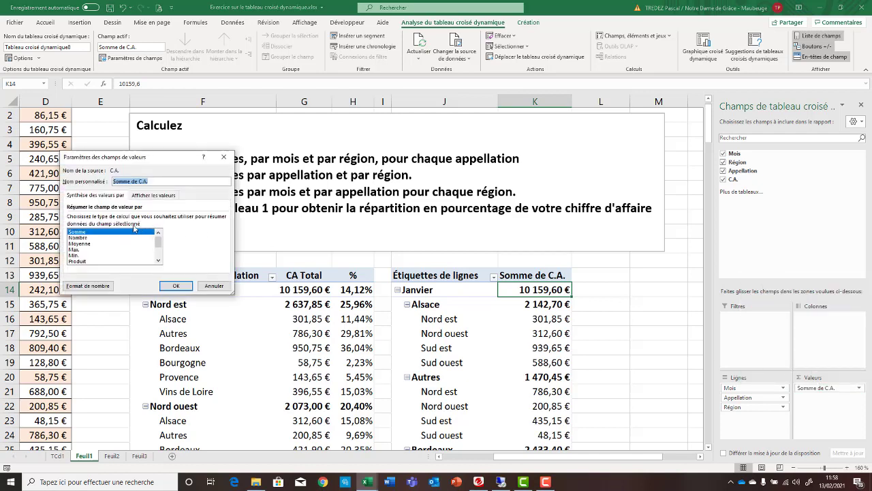
left_click(90, 243)
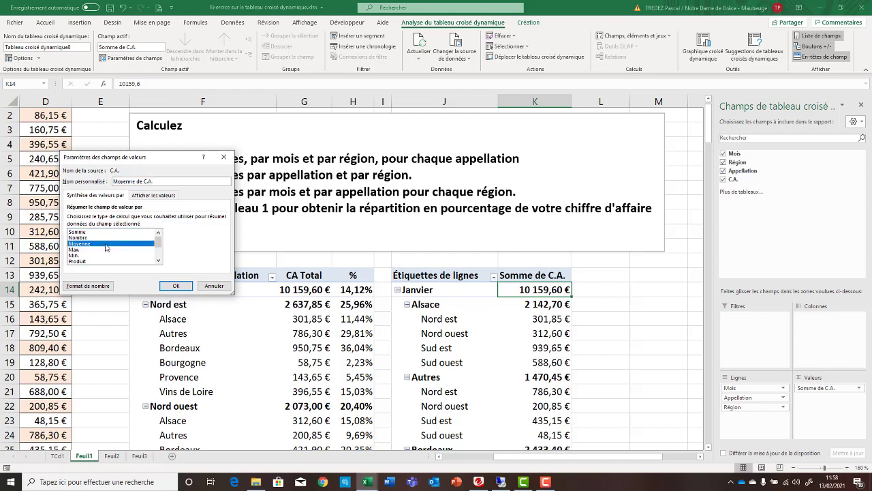
left_click(182, 288)
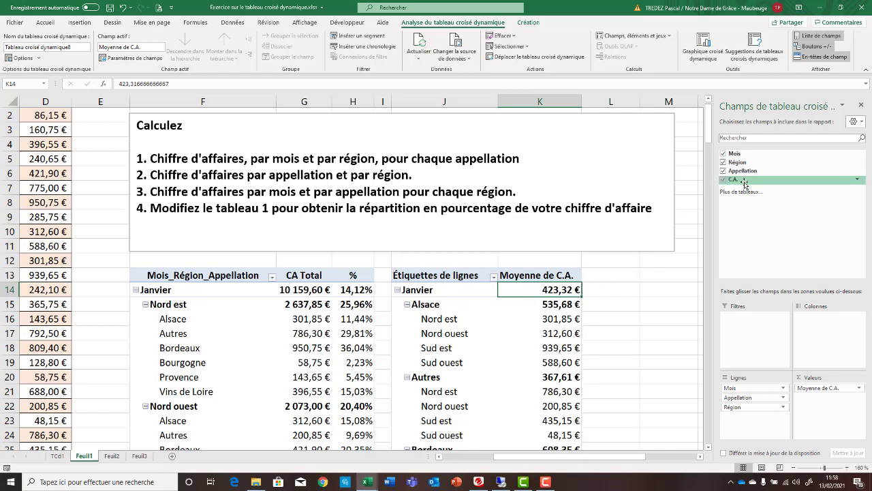
Add C.A. again as a second value field, summarised by Max. and formatted as Monétaire with 2 decimals and €.
mouse_move(743, 183)
left_mouse_down()
mouse_move(777, 233)
mouse_move(822, 395)
left_mouse_up()
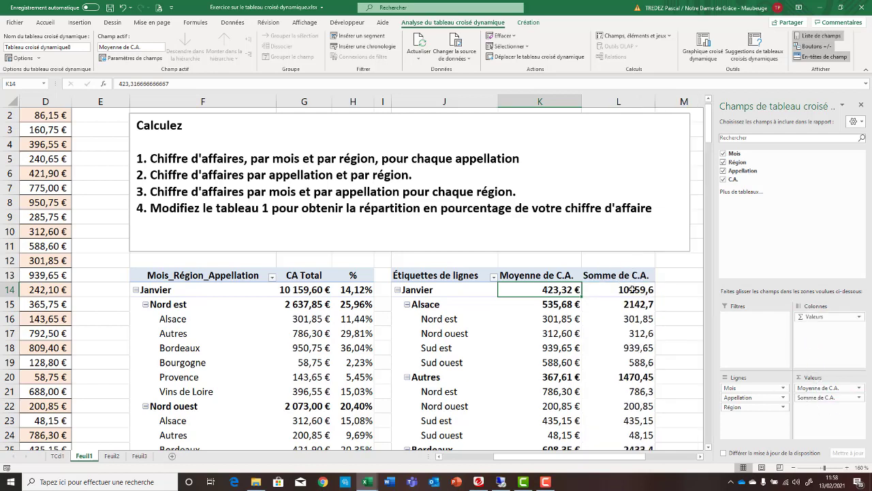
left_click(832, 398)
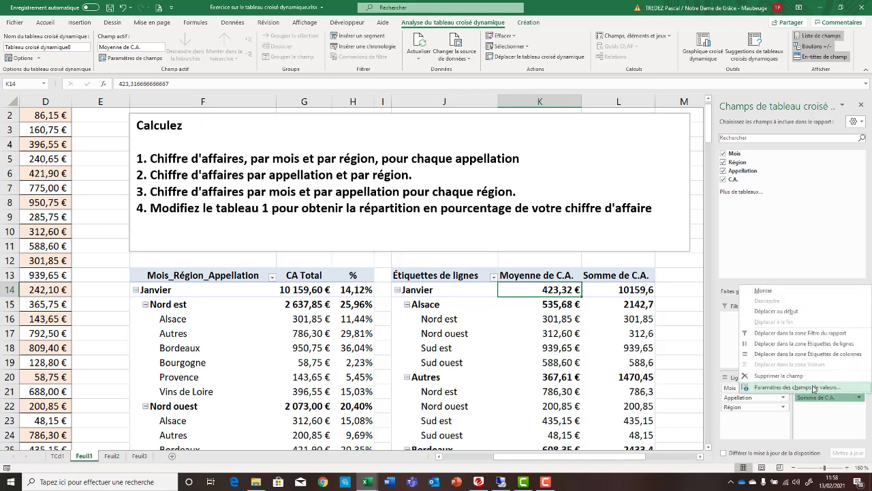
left_click(810, 388)
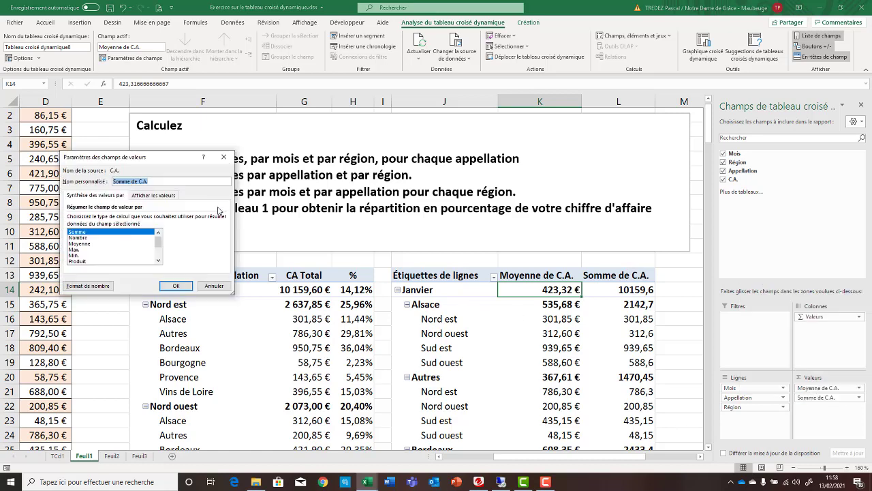
left_click(76, 250)
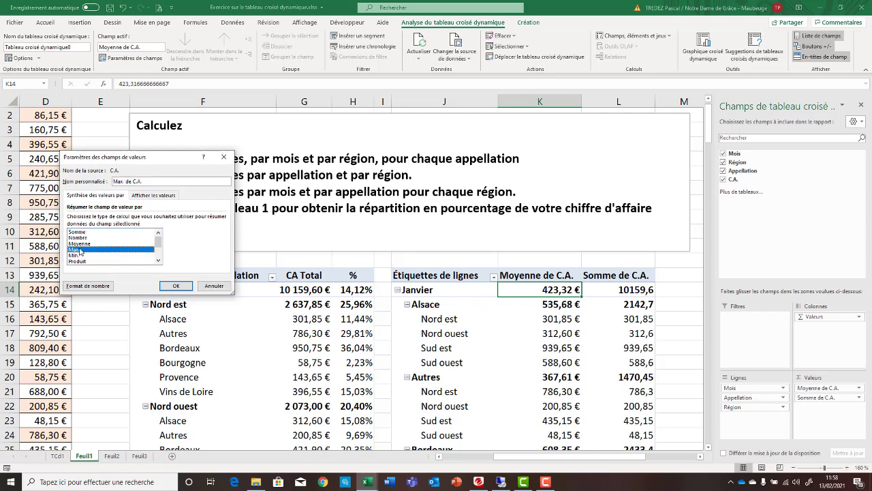
left_click(97, 289)
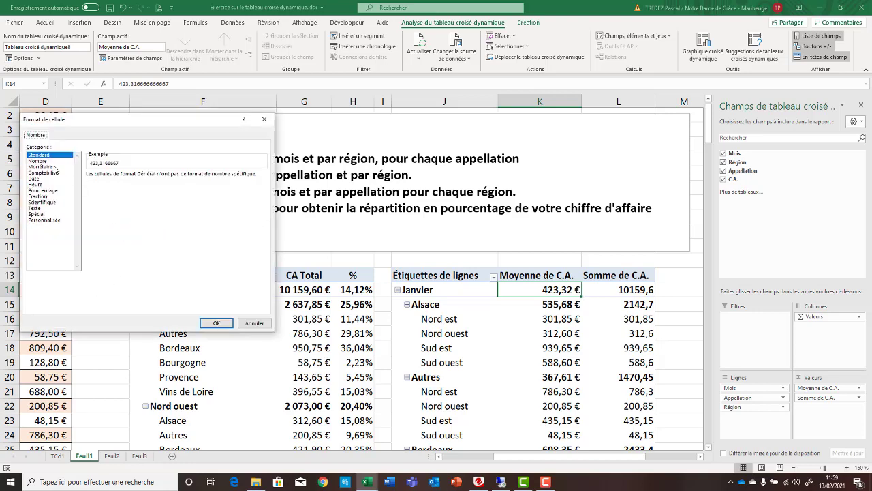
left_click(55, 169)
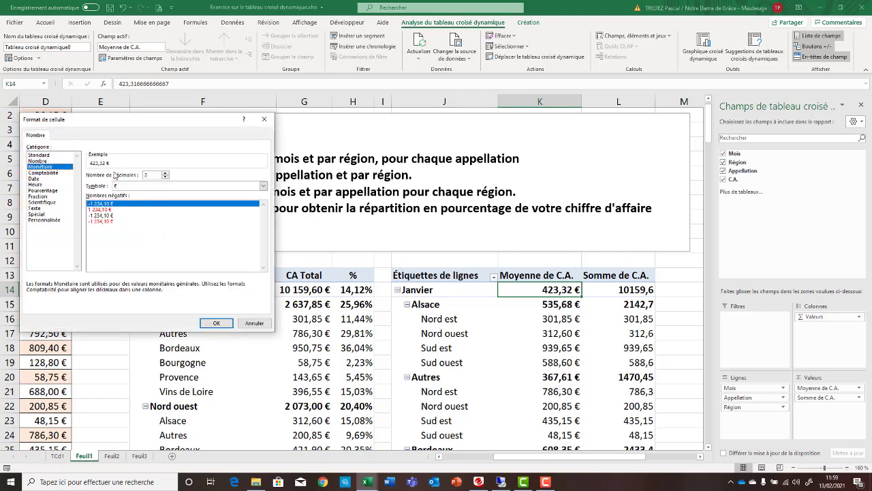
left_click(216, 322)
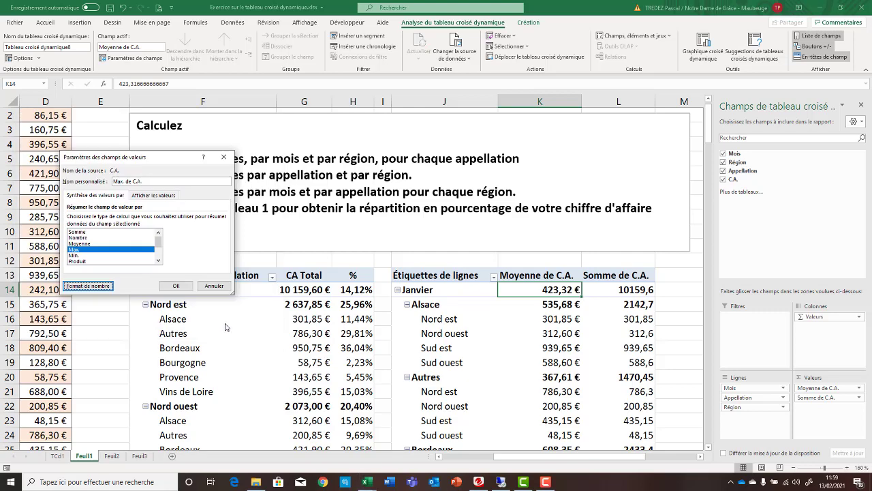
left_click(176, 285)
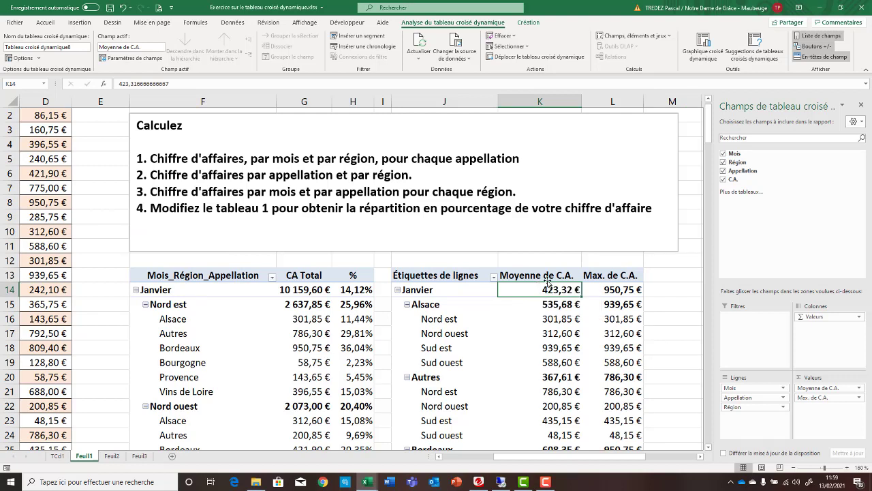
Rename the row labels header in cell J13 as Mois_appellation_région.
left_click(447, 276)
type("Mois")
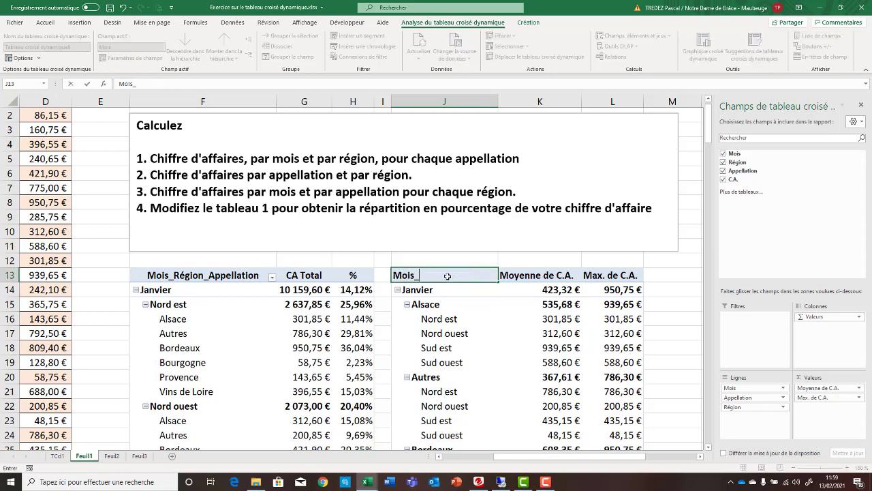
type("_appellation")
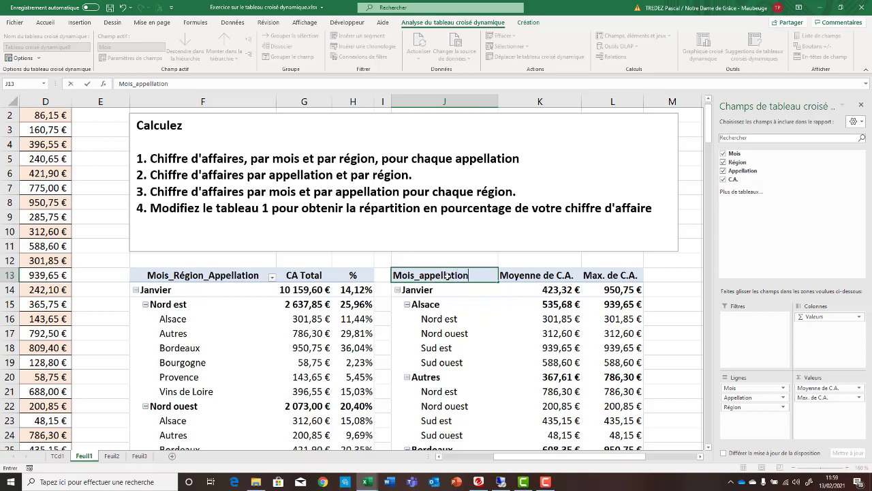
type("_région")
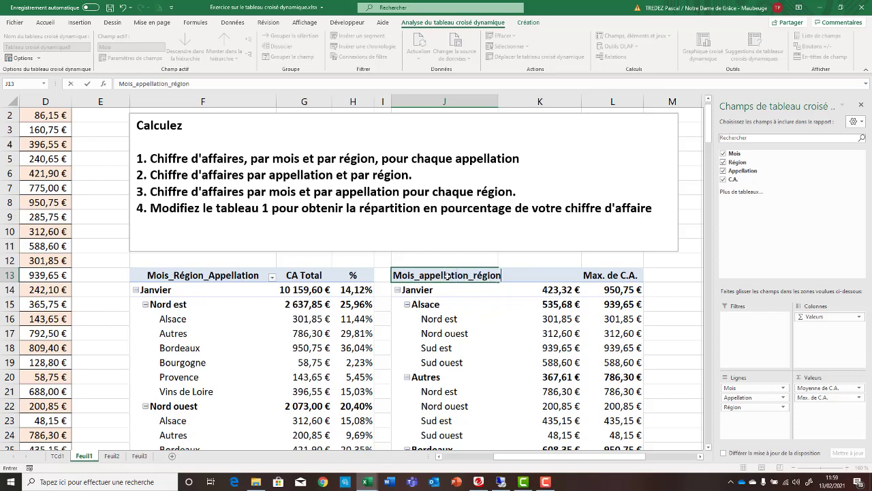
key("Return")
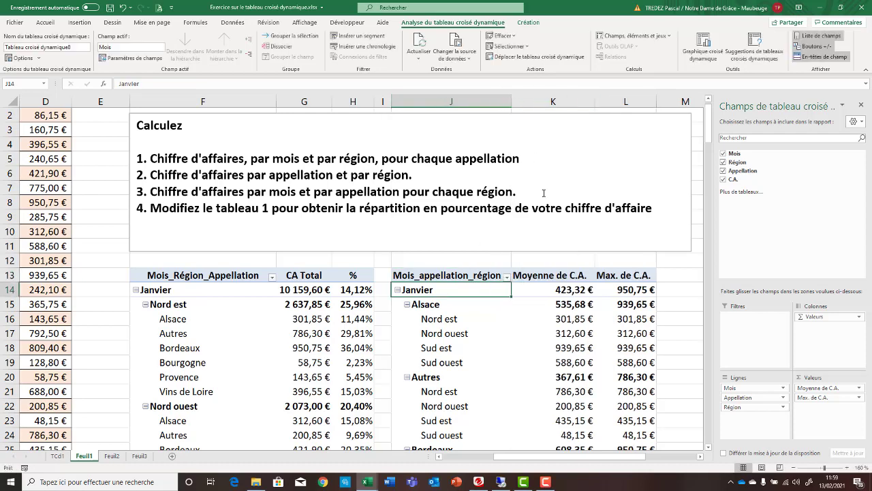
Rename the average and maximum value headers as CA Moyen and CA Maximum, and widen column L slightly.
left_click(549, 275)
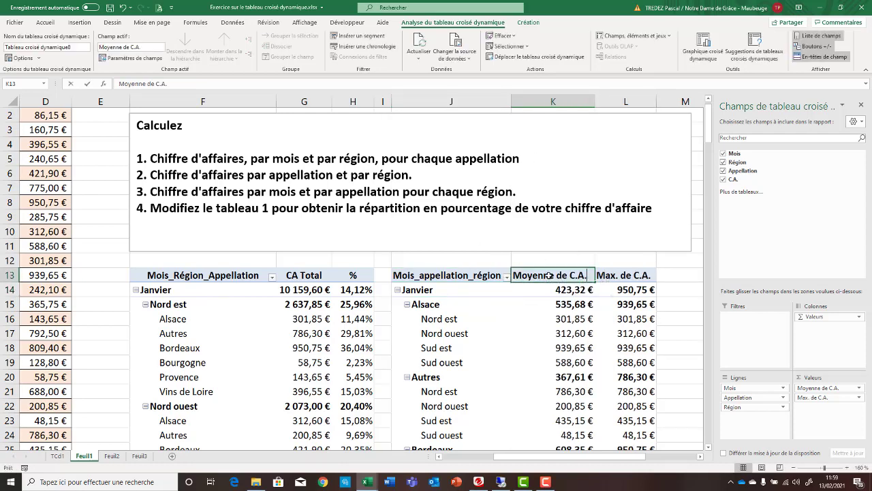
type("CA Moyen")
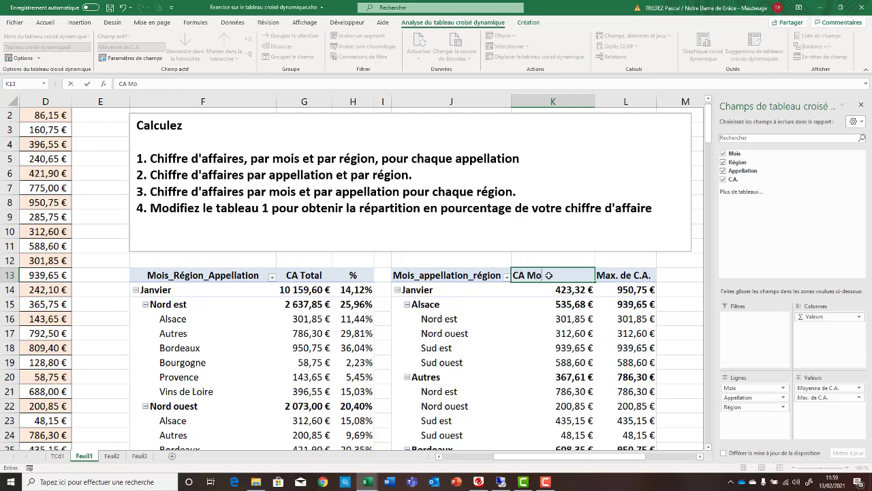
left_click(635, 276)
type("CA")
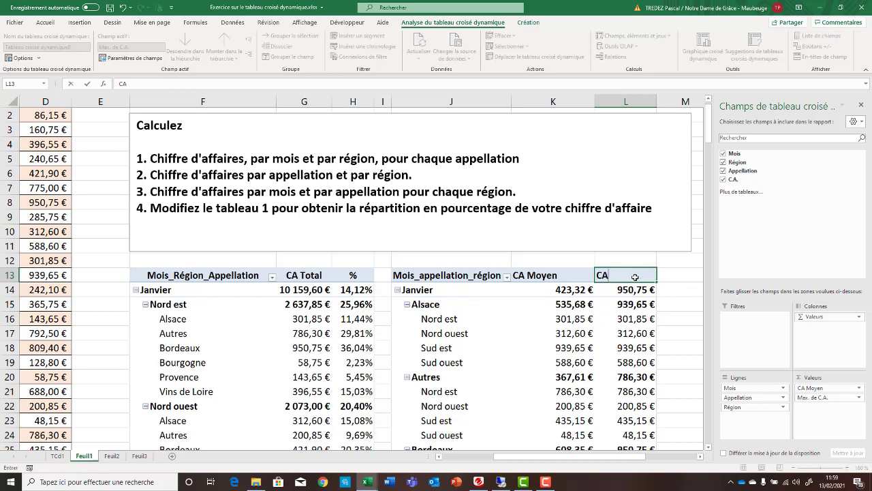
type(" Maximum")
left_click_drag(598, 316, 605, 308)
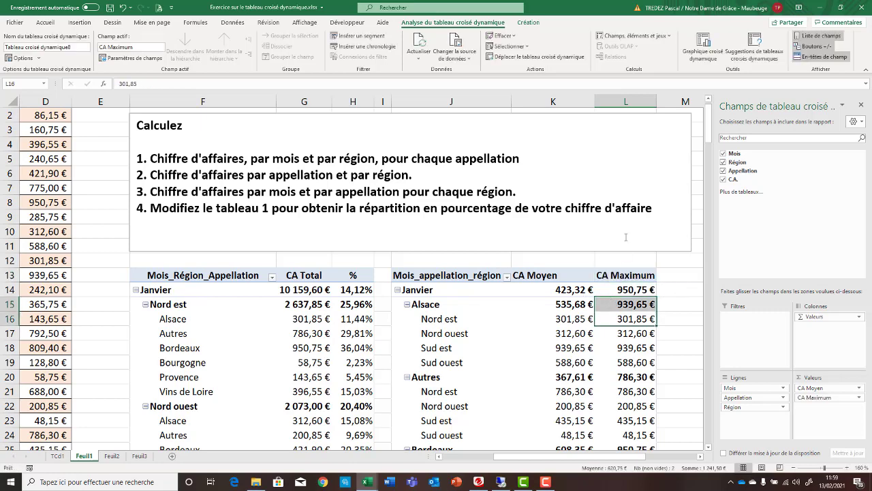
left_click_drag(656, 101, 664, 102)
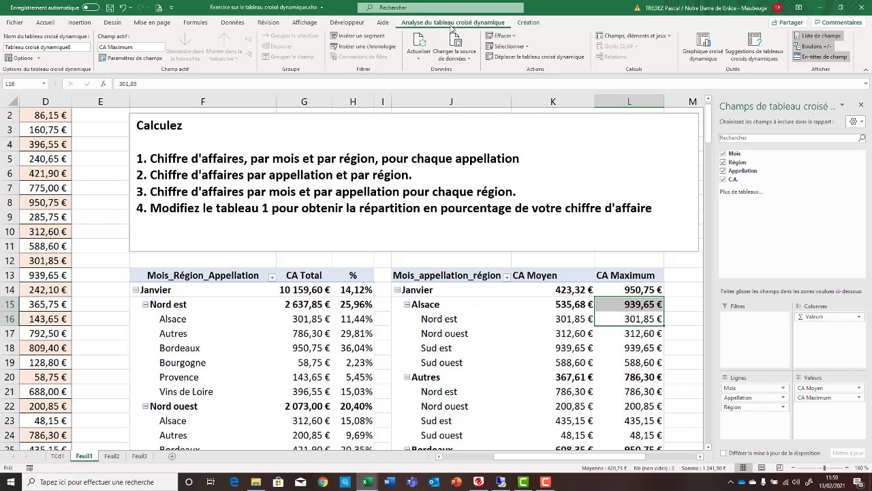
Rename the second pivot table as CA Moyen et maximum par mois appellation et région in its options.
left_click(21, 58)
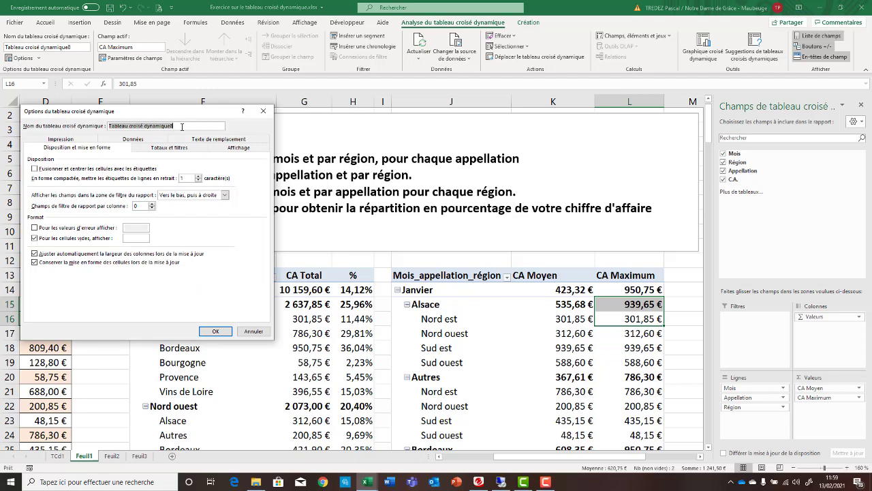
type("CA")
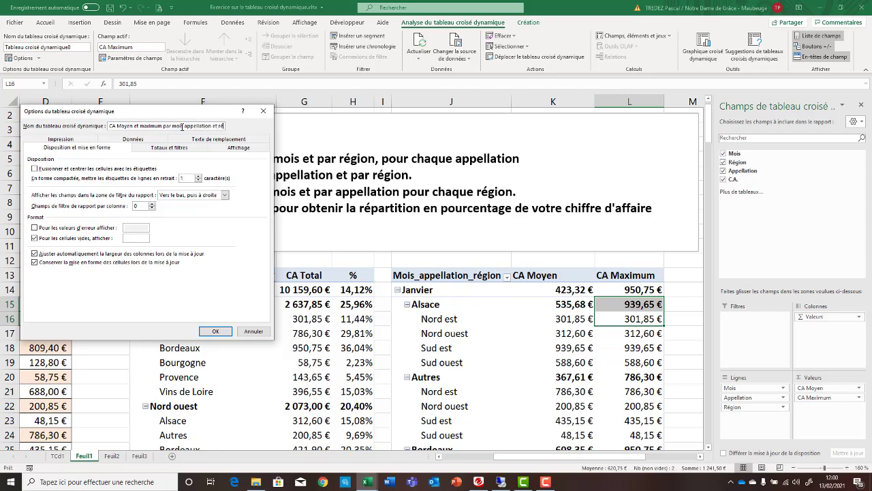
type("gion")
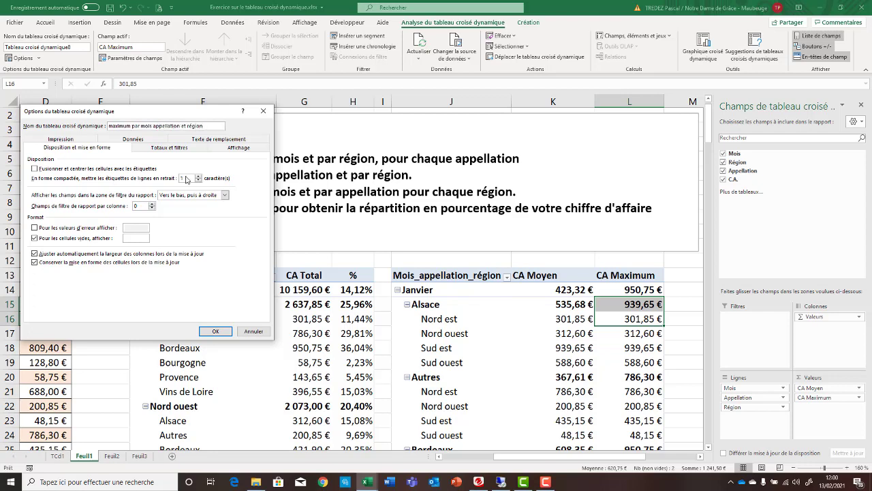
left_click(219, 333)
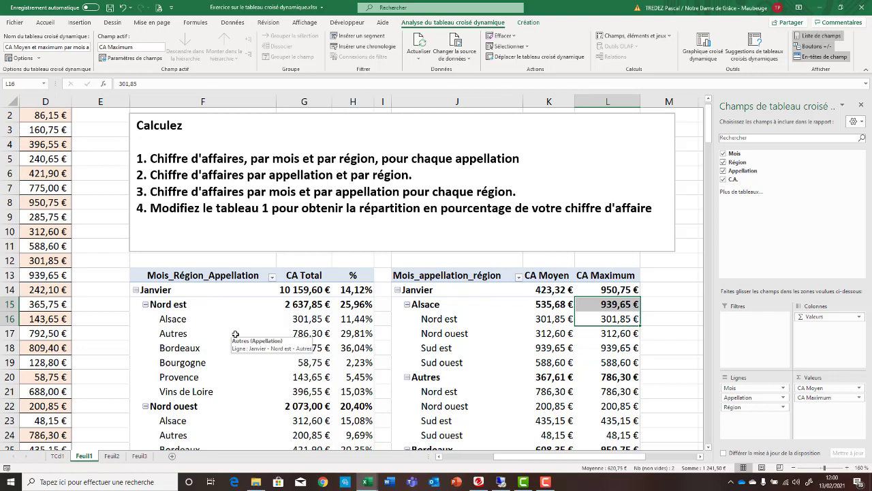
left_click(443, 334)
left_click_drag(521, 456, 466, 455)
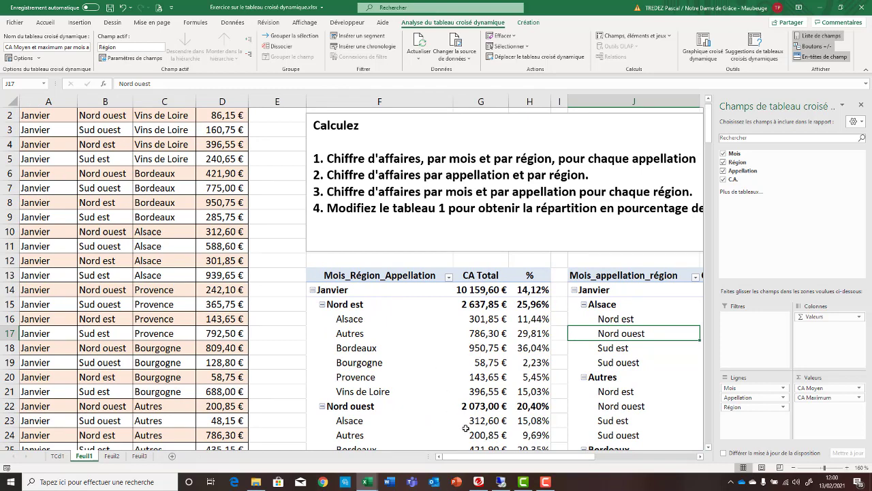
mouse_move(546, 483)
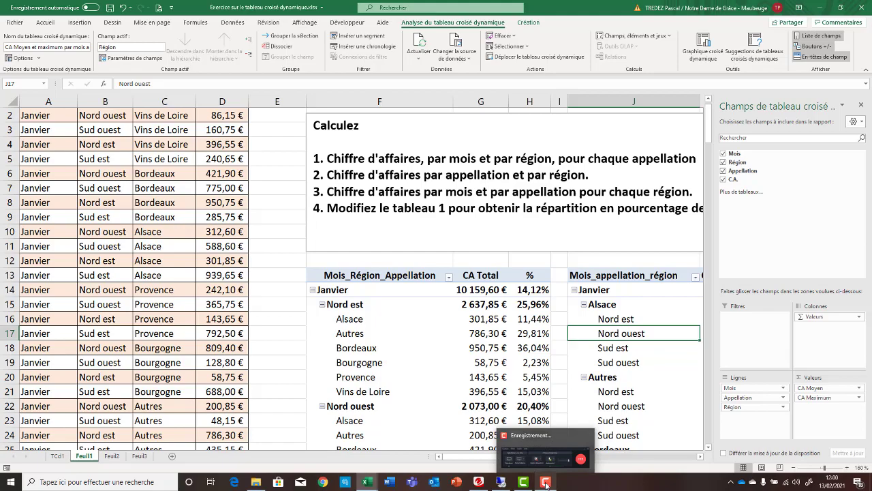